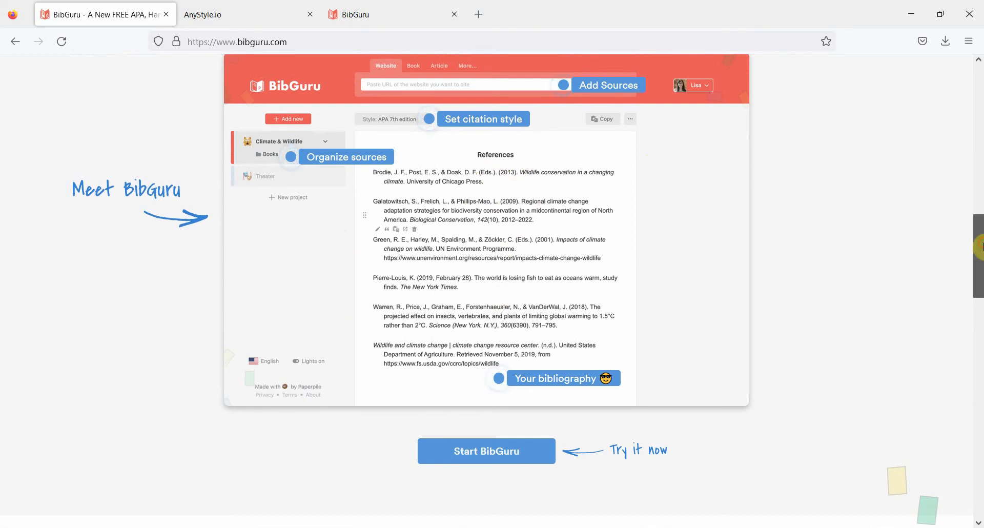
- Switch to References.docx in Word and examine the reference list for inconsistent styles, missing volume and page details, and duplicate entries
{"action": "left_click_drag", "start_coordinate": [979, 242], "coordinate": [978, 134]}
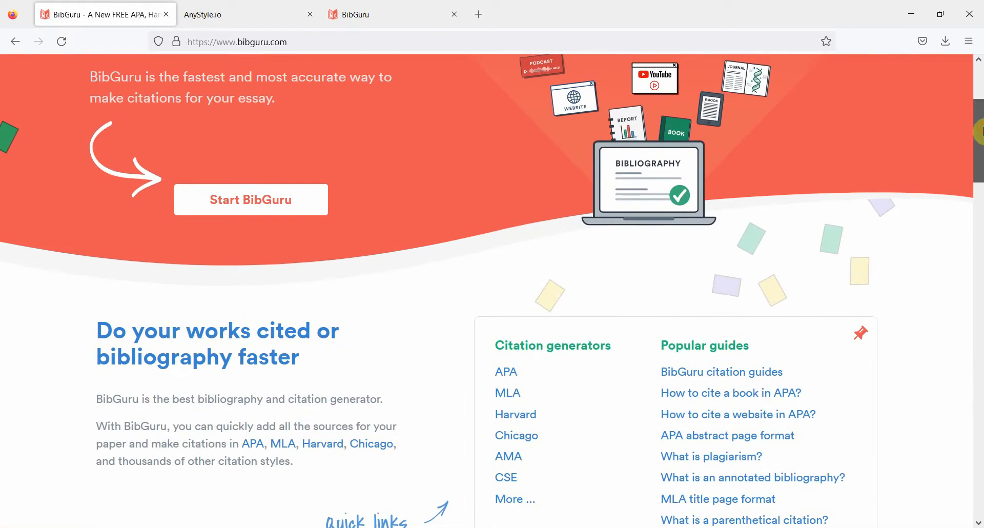
{"action": "key", "text": "alt+Tab"}
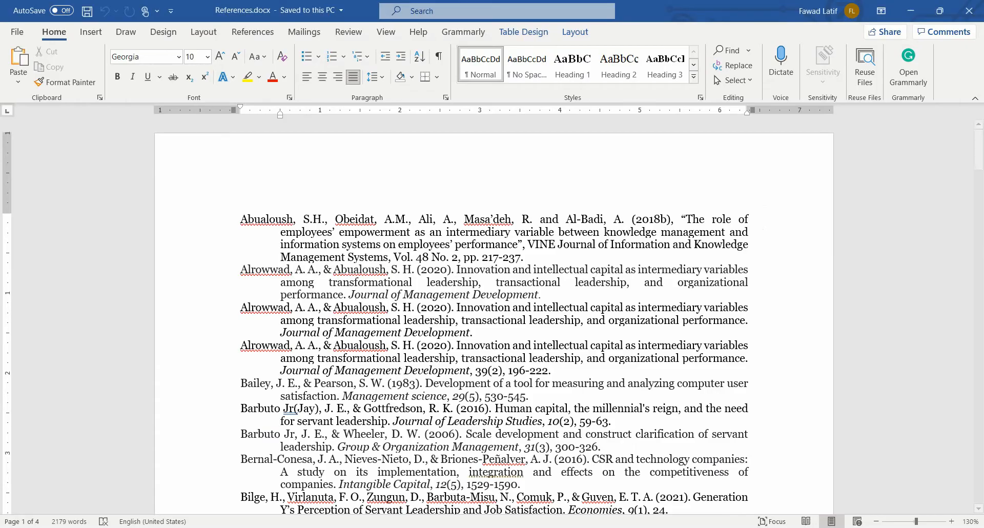
{"action": "left_click", "coordinate": [454, 266]}
{"action": "left_click_drag", "start_coordinate": [396, 256], "coordinate": [521, 259]}
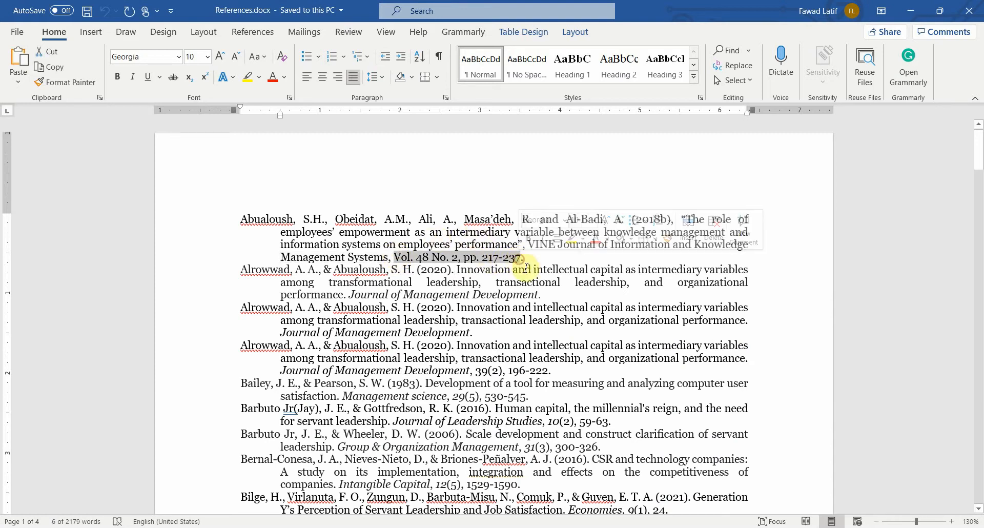
{"action": "left_click_drag", "start_coordinate": [399, 296], "coordinate": [574, 297]}
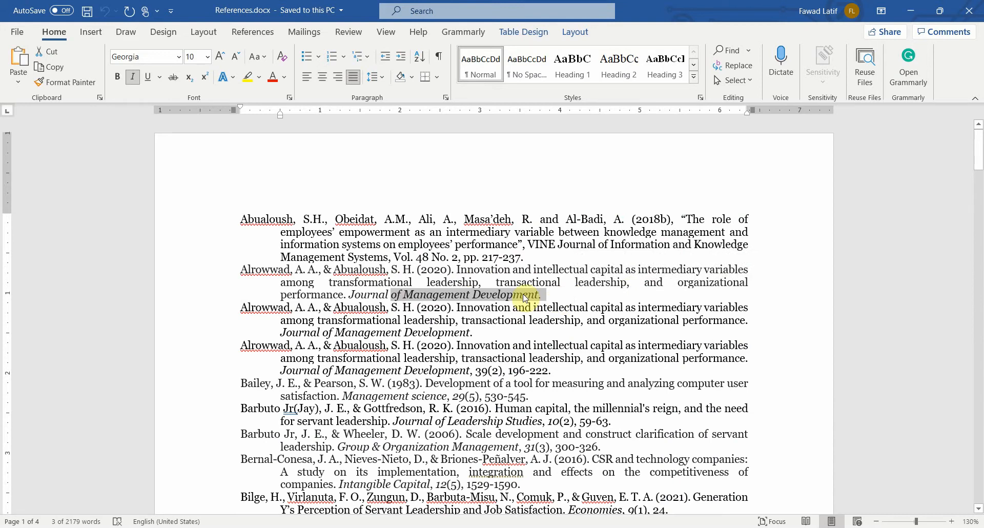
{"action": "left_click", "coordinate": [481, 333]}
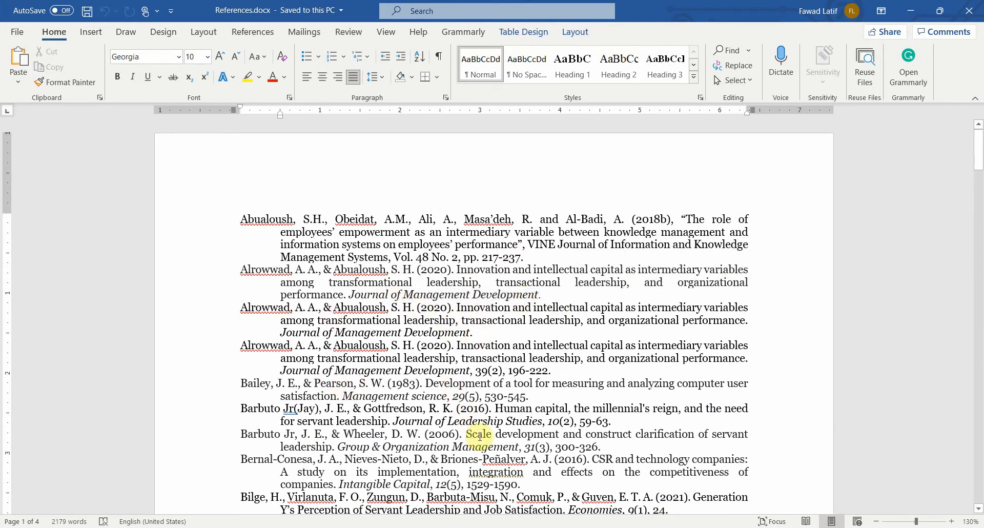
{"action": "mouse_move", "coordinate": [980, 155]}
{"action": "left_mouse_down"}
{"action": "mouse_move", "coordinate": [980, 203]}
{"action": "mouse_move", "coordinate": [980, 138]}
{"action": "left_mouse_up"}
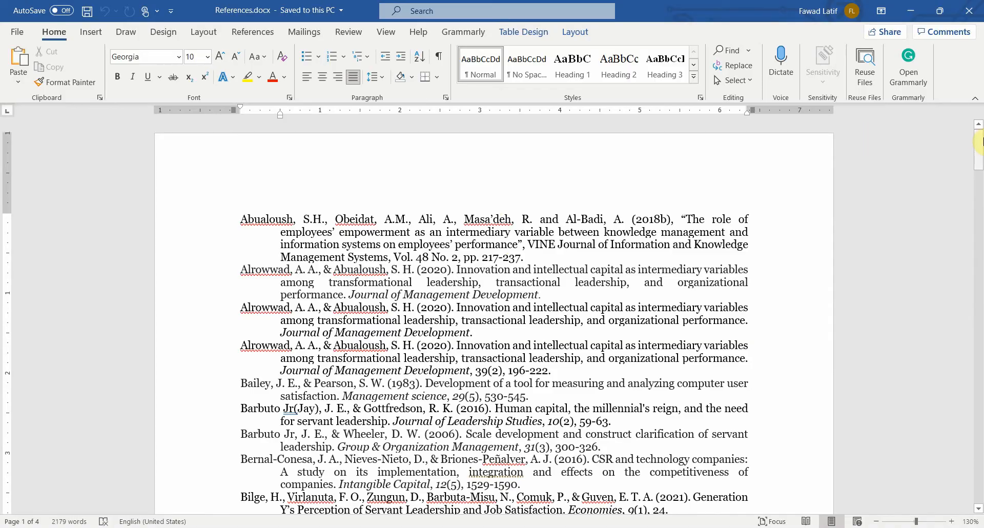
{"action": "left_click_drag", "start_coordinate": [980, 143], "coordinate": [980, 7]}
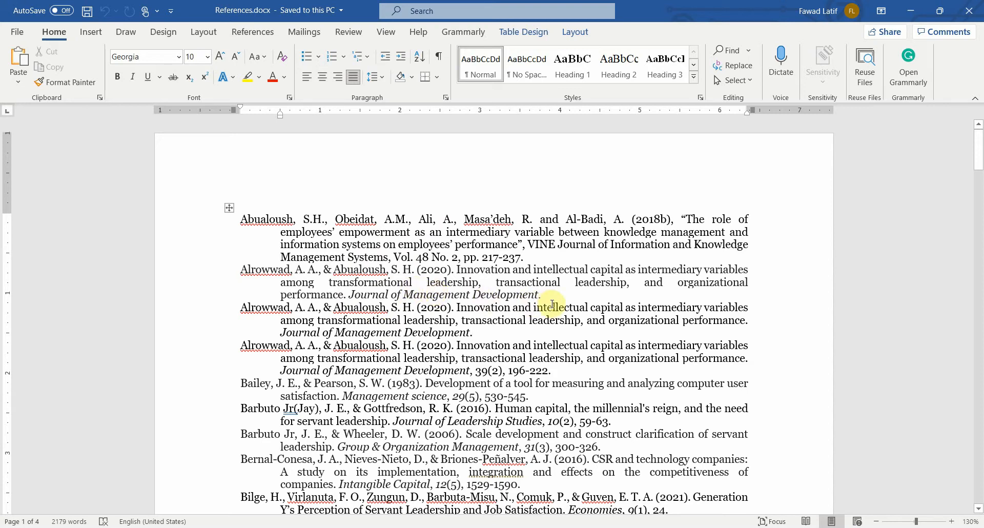
{"action": "left_click_drag", "start_coordinate": [555, 295], "coordinate": [256, 260]}
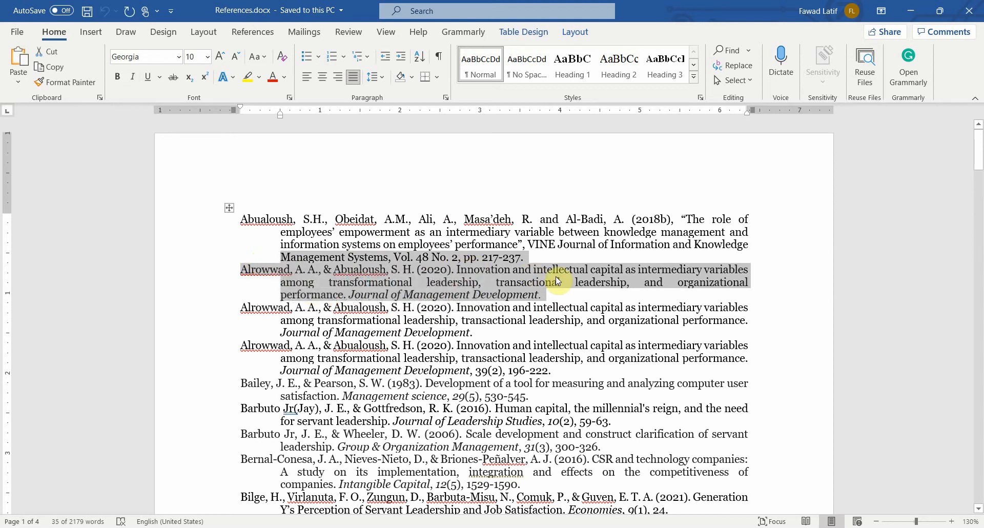
{"action": "left_click", "coordinate": [573, 299]}
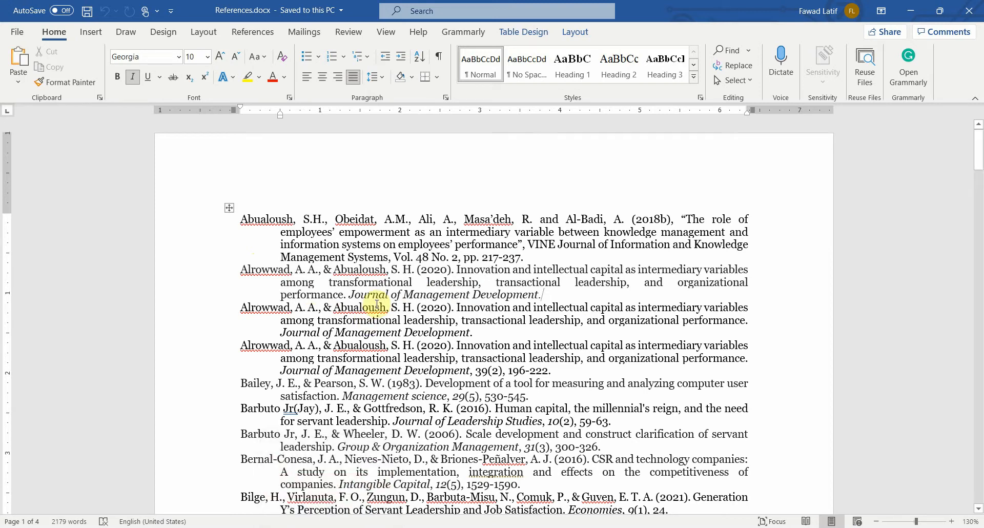
{"action": "left_click", "coordinate": [365, 208]}
{"action": "left_click", "coordinate": [361, 251]}
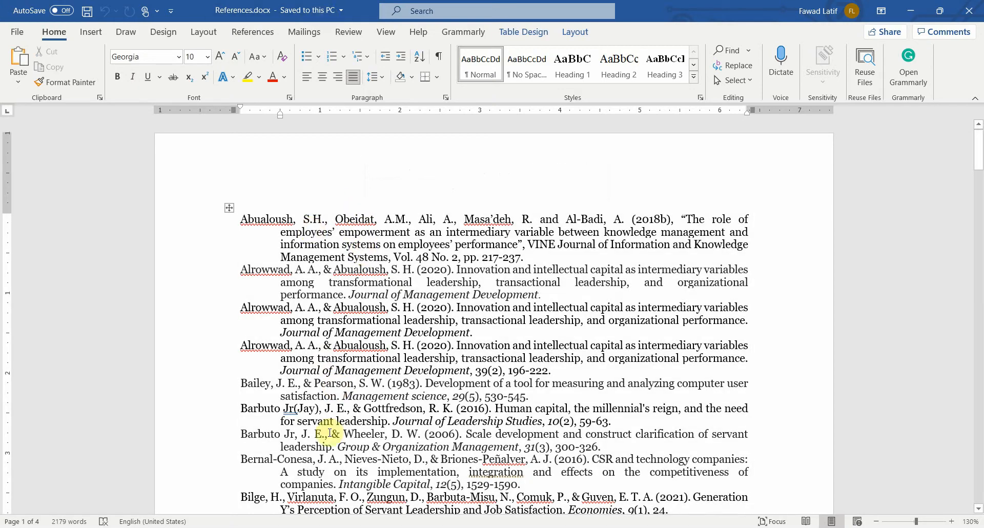
- Copy the entire reference list from References.docx and paste it into the AnyStyle.io parser in the browser
{"action": "key", "text": "alt+Tab"}
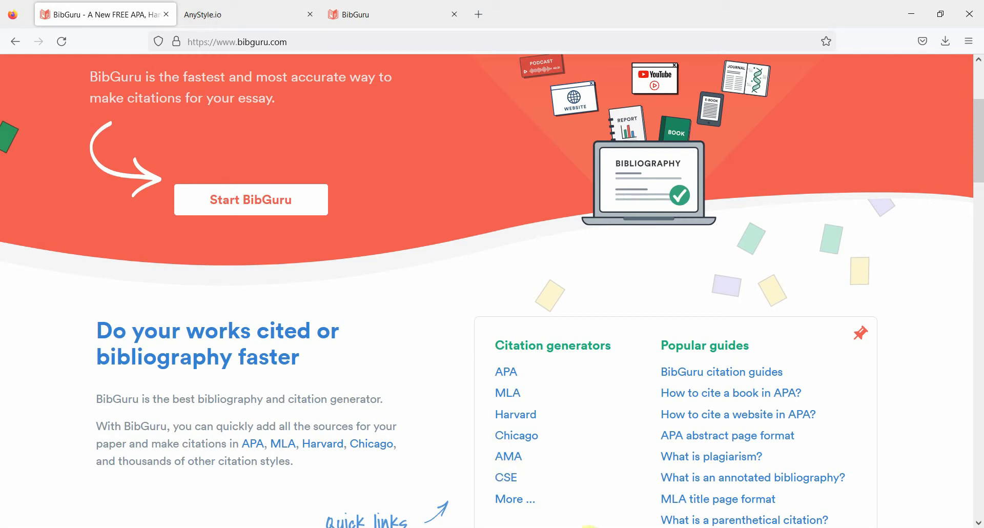
{"action": "left_click", "coordinate": [537, 507]}
{"action": "left_click", "coordinate": [513, 345]}
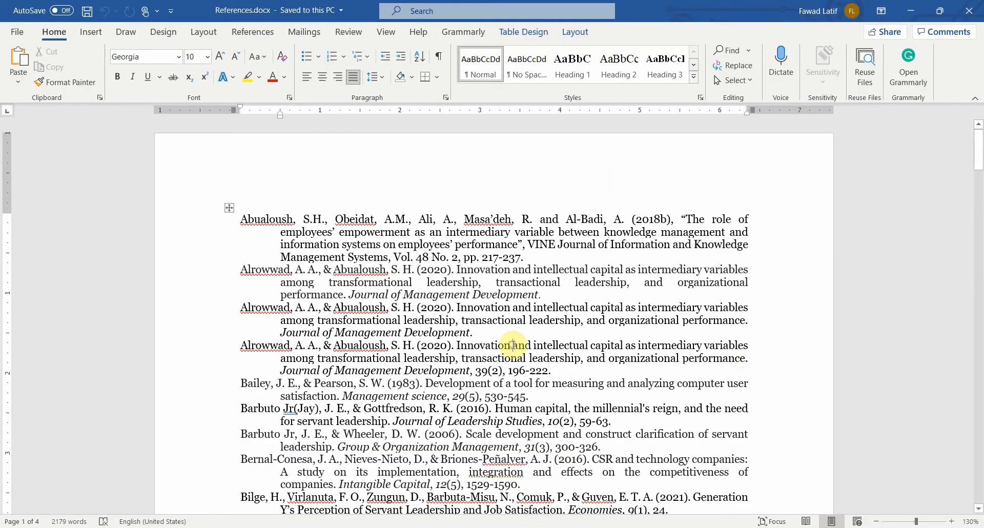
{"action": "key", "text": "ctrl+a"}
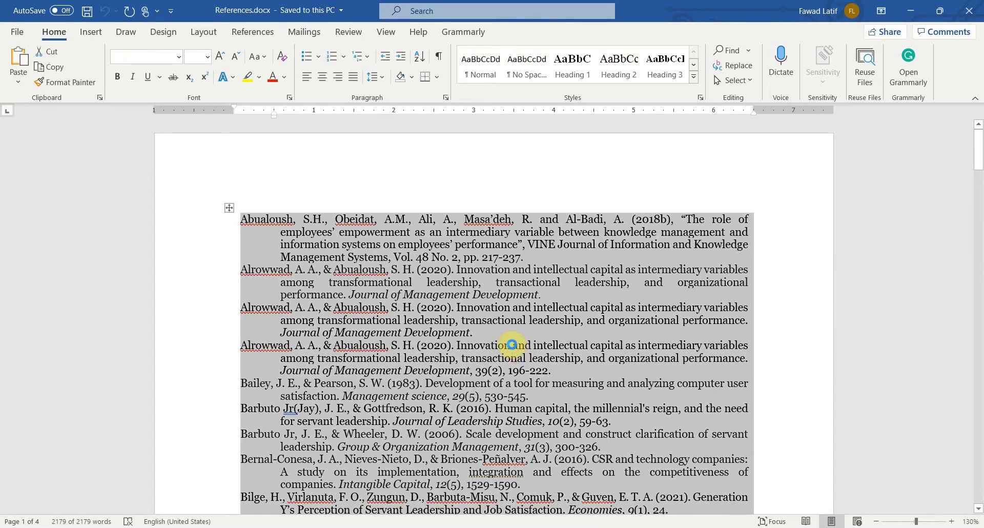
{"action": "left_click", "coordinate": [334, 527]}
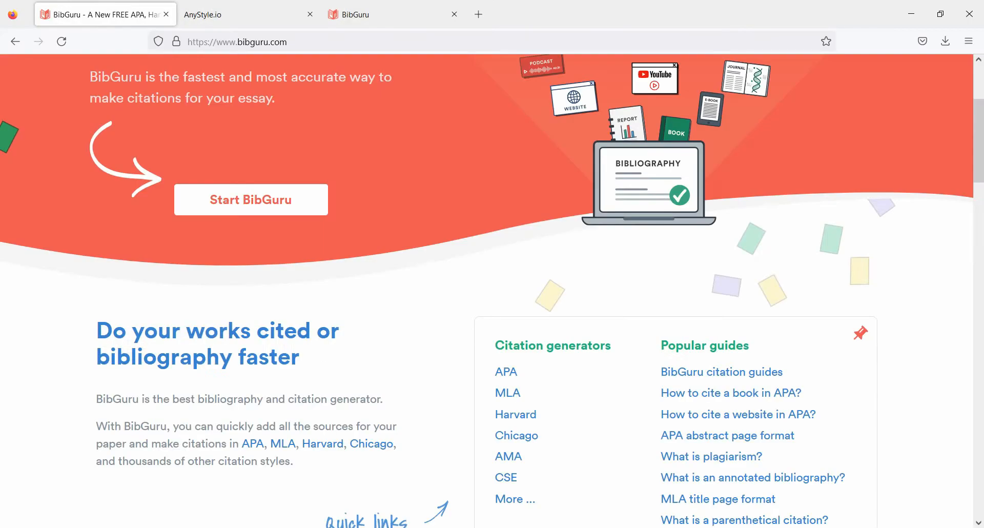
{"action": "left_click", "coordinate": [184, 6]}
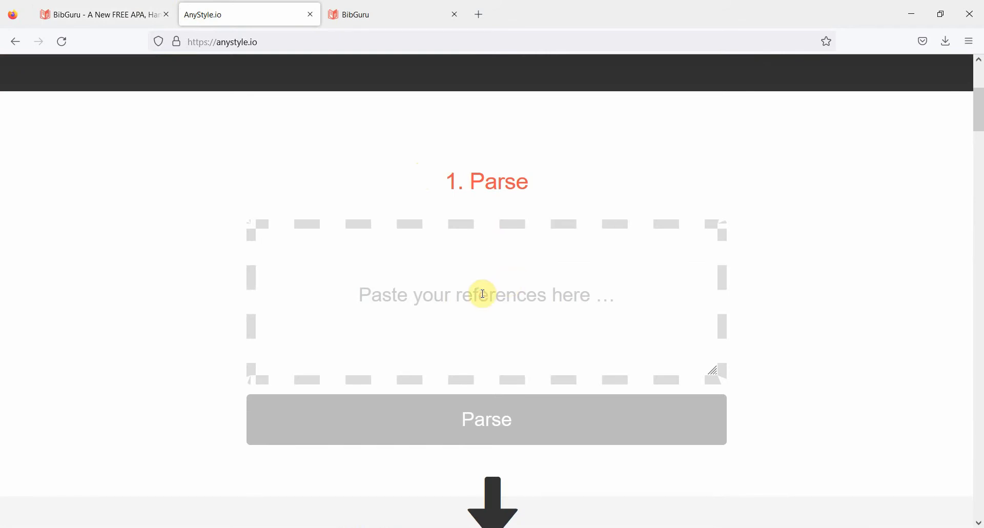
{"action": "key", "text": "ctrl+v"}
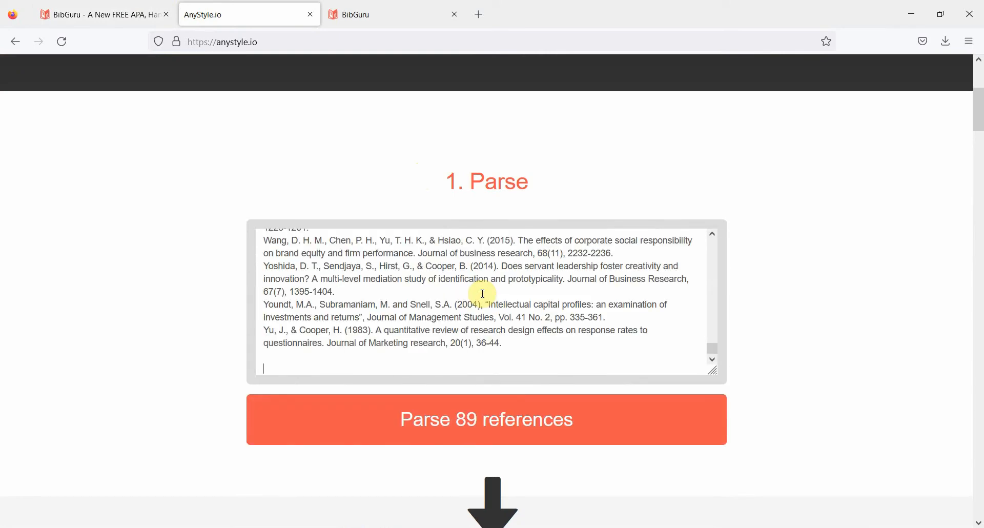
- Parse the pasted references and save the parsed result in BibTeX format
{"action": "scroll", "coordinate": [482, 294], "scroll_direction": "up", "scroll_amount": 1}
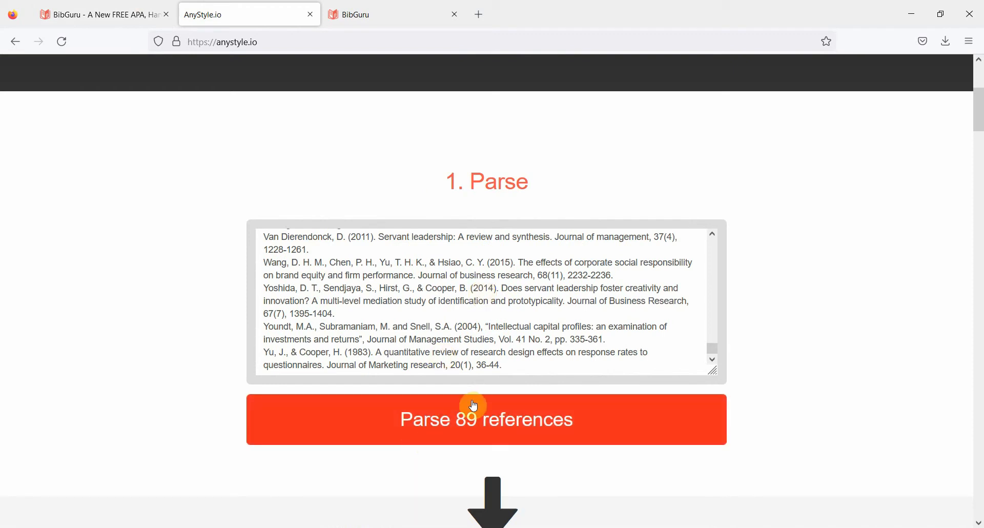
{"action": "left_click", "coordinate": [473, 406]}
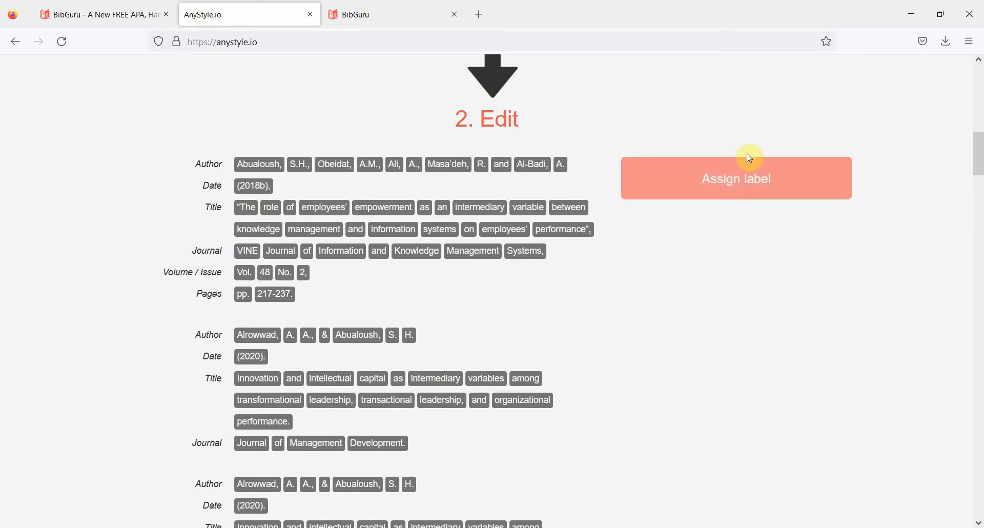
{"action": "left_click_drag", "start_coordinate": [978, 154], "coordinate": [979, 227]}
{"action": "left_click", "coordinate": [503, 424]}
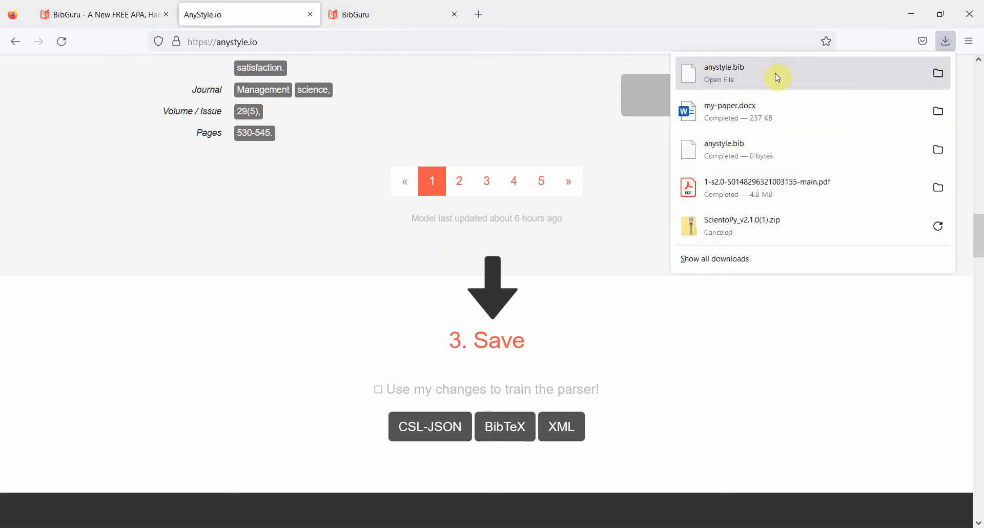
- Switch to the BibGuru web app and upload anystyle.bib from Downloads into the My Paper project
{"action": "left_click", "coordinate": [128, 11]}
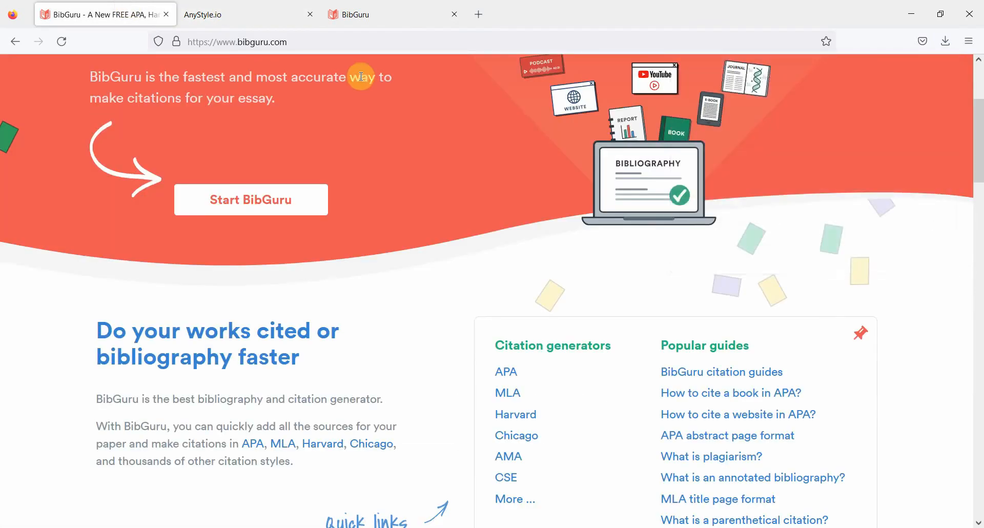
{"action": "left_click", "coordinate": [374, 15]}
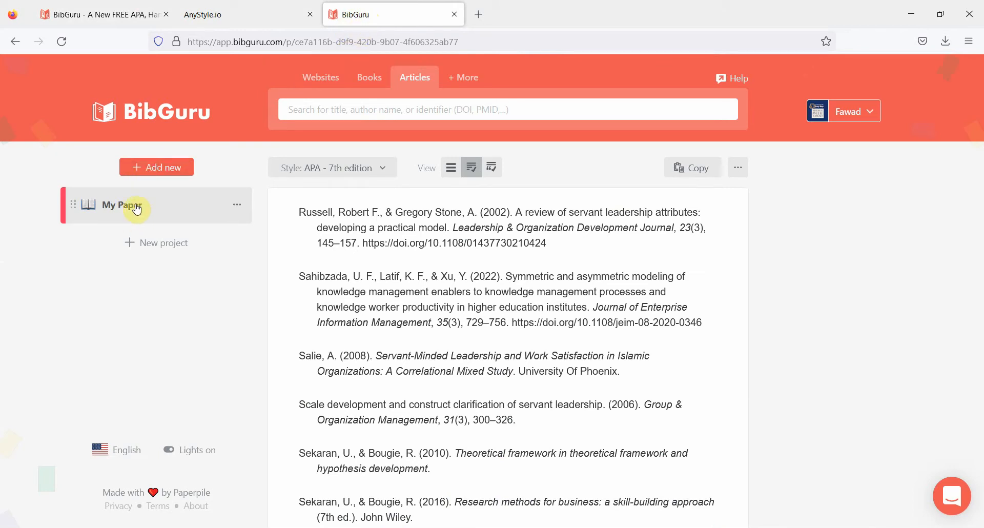
{"action": "left_click", "coordinate": [237, 210]}
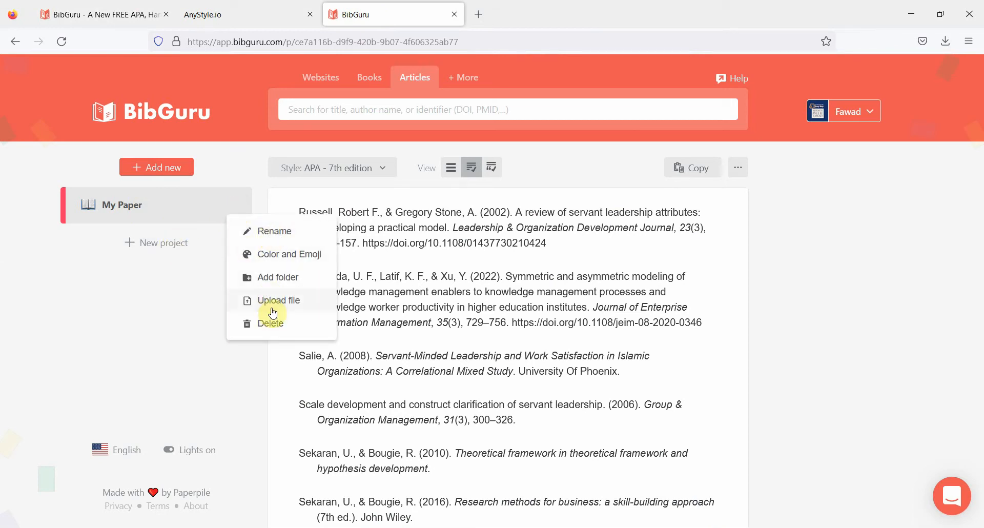
{"action": "left_click", "coordinate": [153, 286]}
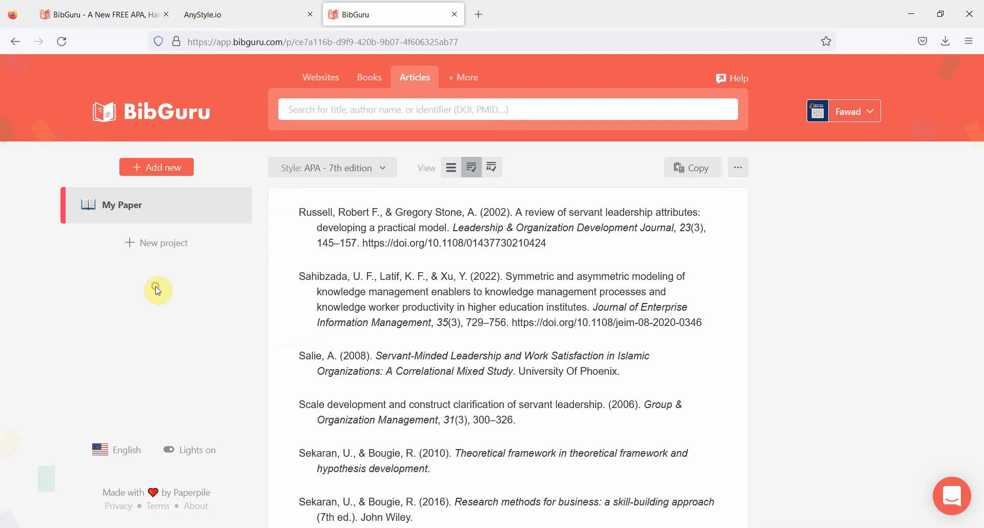
{"action": "left_click", "coordinate": [241, 216]}
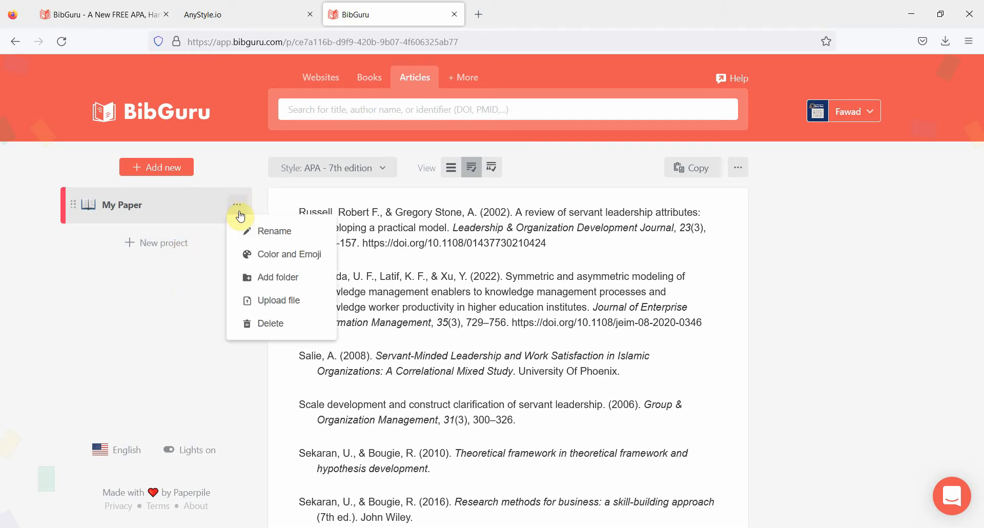
{"action": "left_click", "coordinate": [268, 307]}
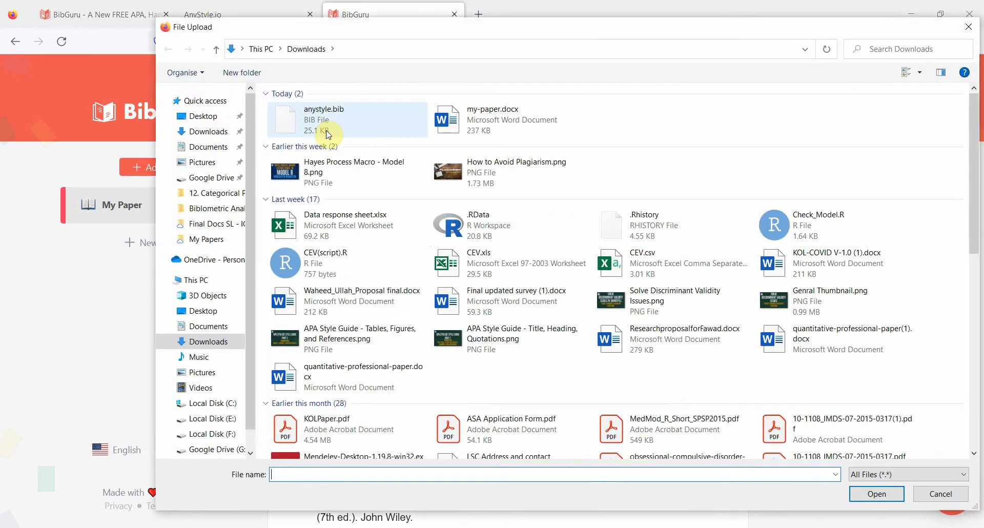
{"action": "double_click", "coordinate": [328, 135]}
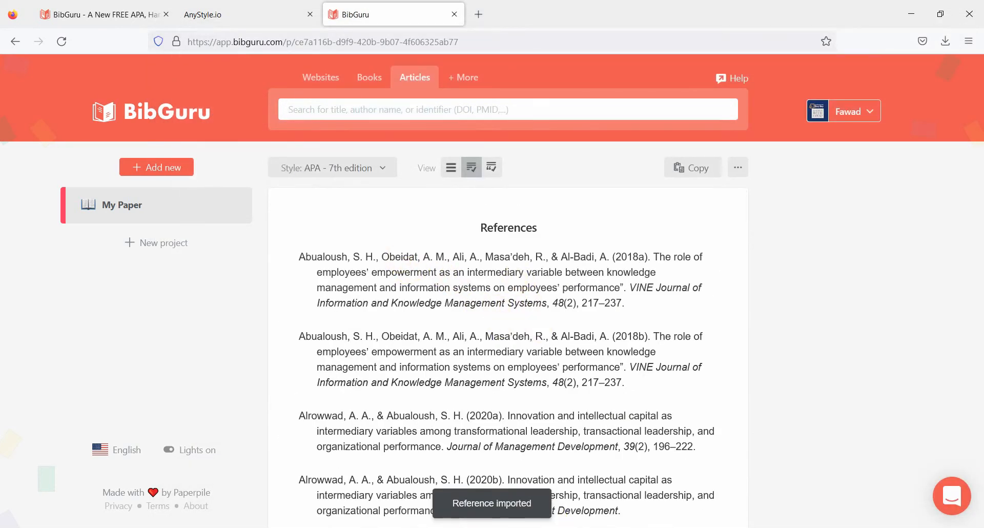
- Review the first reference's original formatting in References.docx in Word, and return to the BibGuru bibliography in the browser
{"action": "key", "text": "alt+Tab"}
{"action": "key", "text": "ctrl+a"}
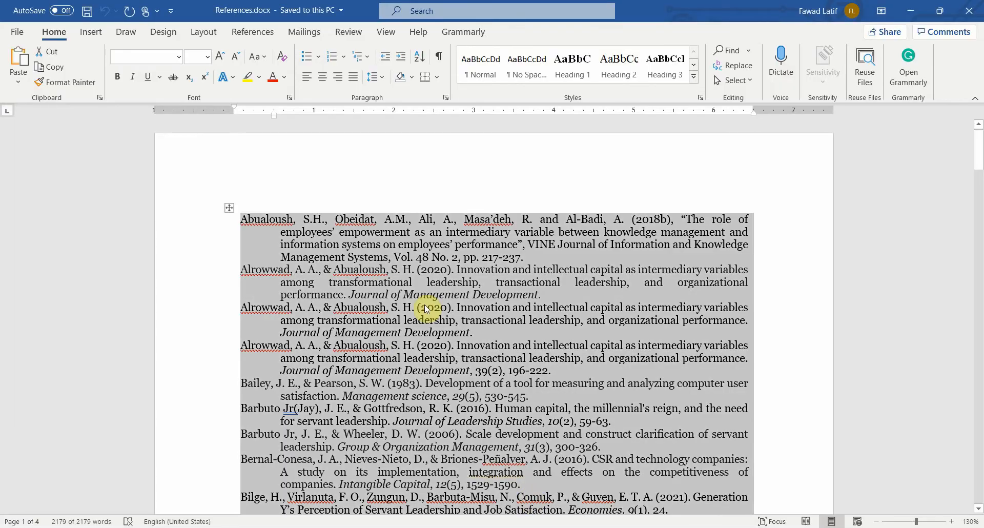
{"action": "left_click", "coordinate": [429, 263]}
{"action": "left_click_drag", "start_coordinate": [244, 217], "coordinate": [516, 258]}
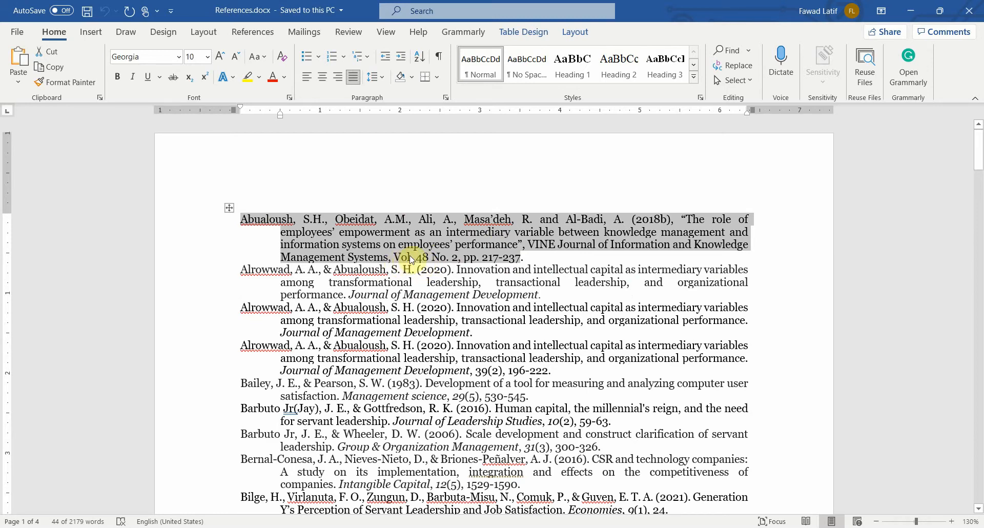
{"action": "left_click", "coordinate": [324, 527]}
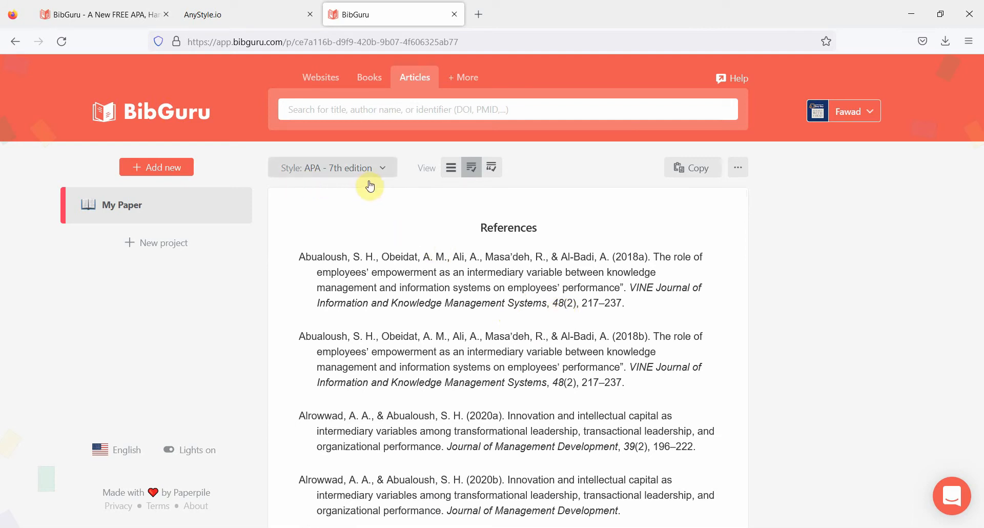
- Choose APA 7th edition as the citation style for the My Paper bibliography
{"action": "left_click", "coordinate": [384, 169]}
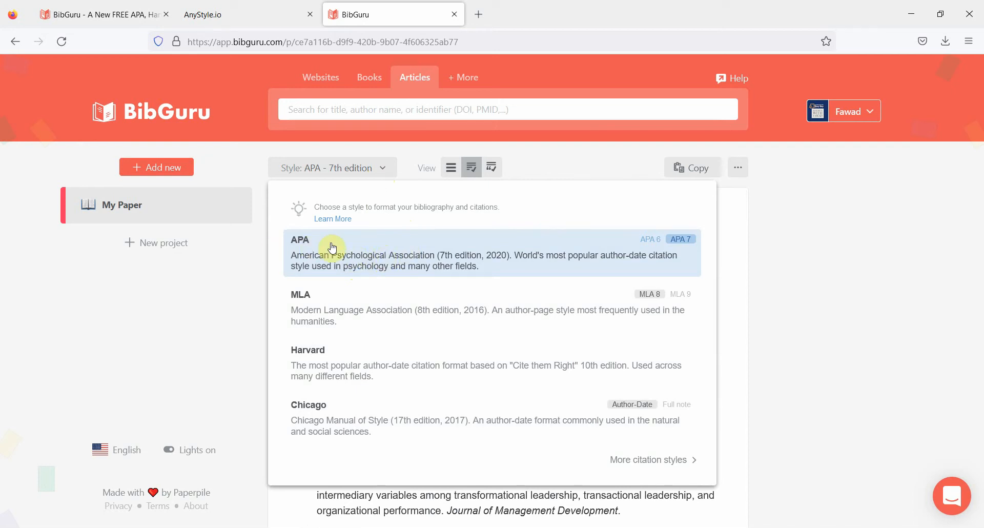
{"action": "left_click", "coordinate": [633, 267]}
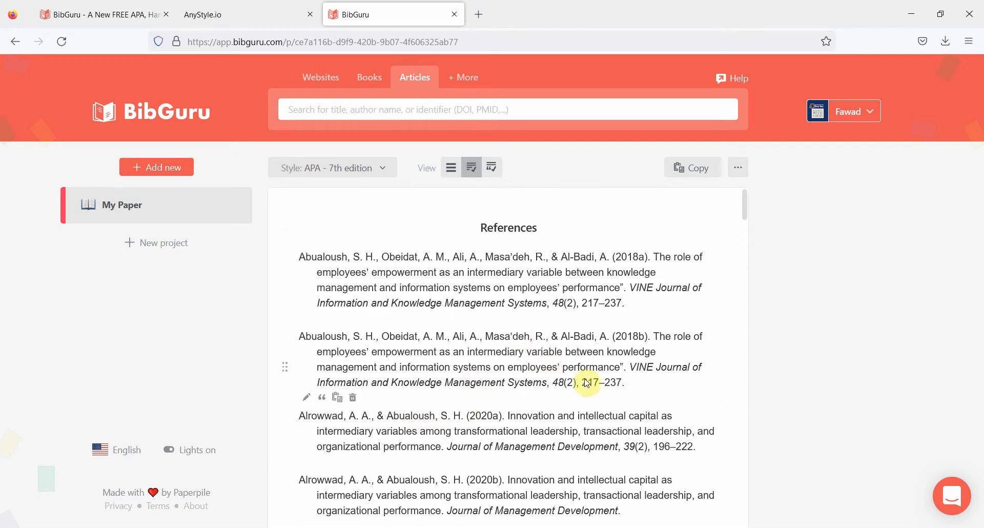
- Delete the duplicate 2020b entry "Innovation and intellectual capital as intermediary variables…" from the My Paper references
{"action": "scroll", "coordinate": [597, 382], "scroll_direction": "down", "scroll_amount": 5}
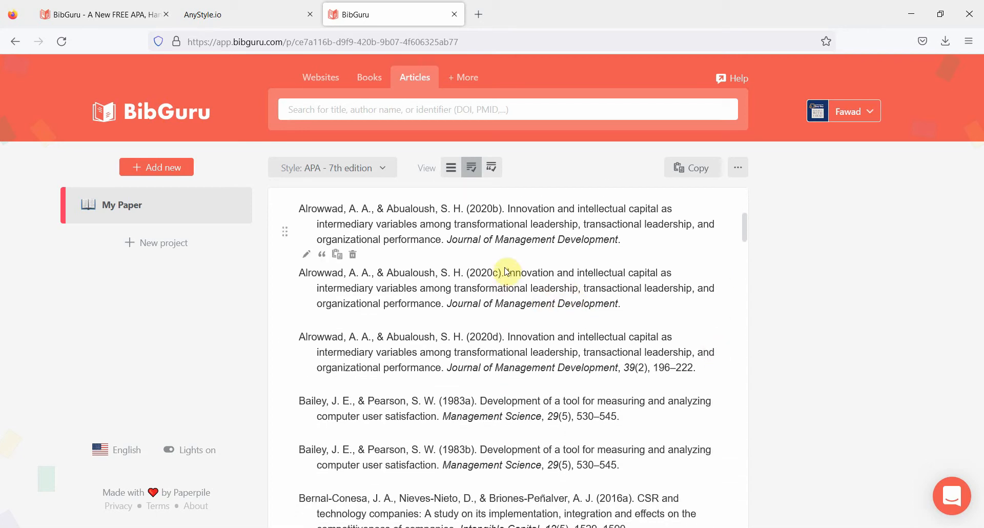
{"action": "scroll", "coordinate": [492, 229], "scroll_direction": "up", "scroll_amount": 2}
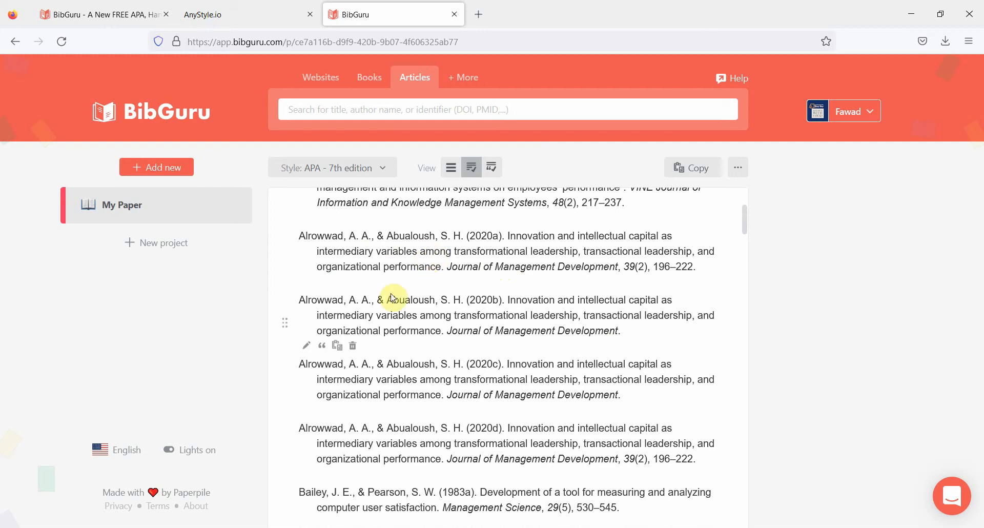
{"action": "left_click", "coordinate": [354, 353]}
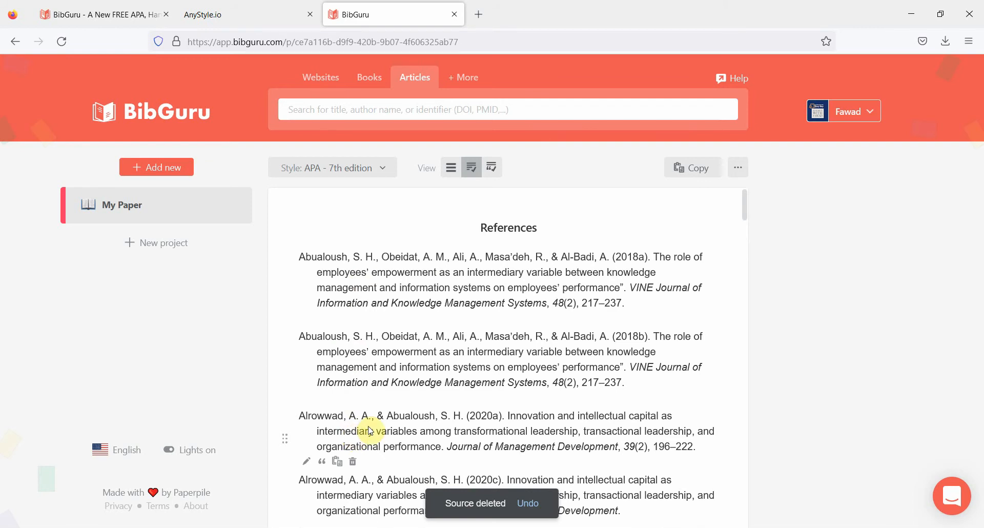
{"action": "scroll", "coordinate": [371, 432], "scroll_direction": "down", "scroll_amount": 3}
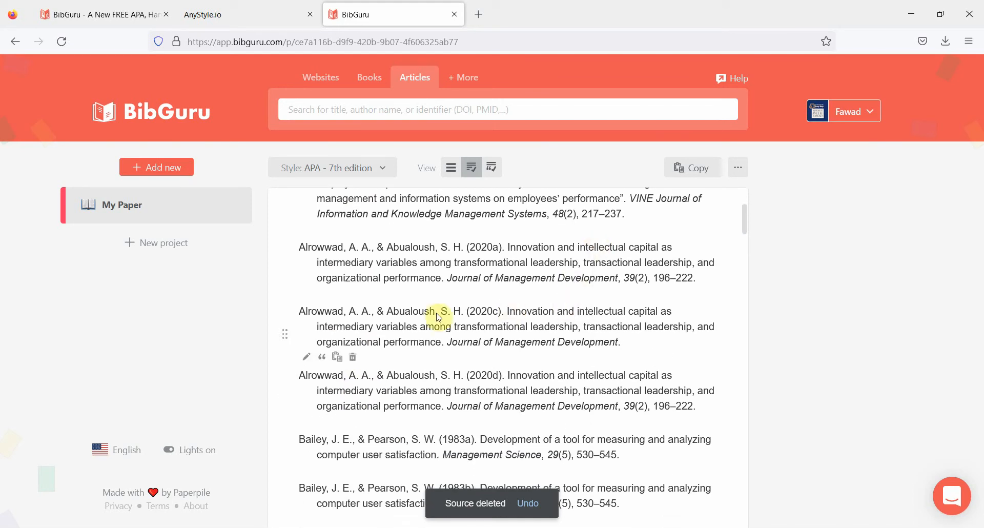
- Try to delete the 2020c duplicate of "Innovation and intellectual capital as intermediary variables…" and look through the remaining references for more duplicates
{"action": "left_click", "coordinate": [354, 358]}
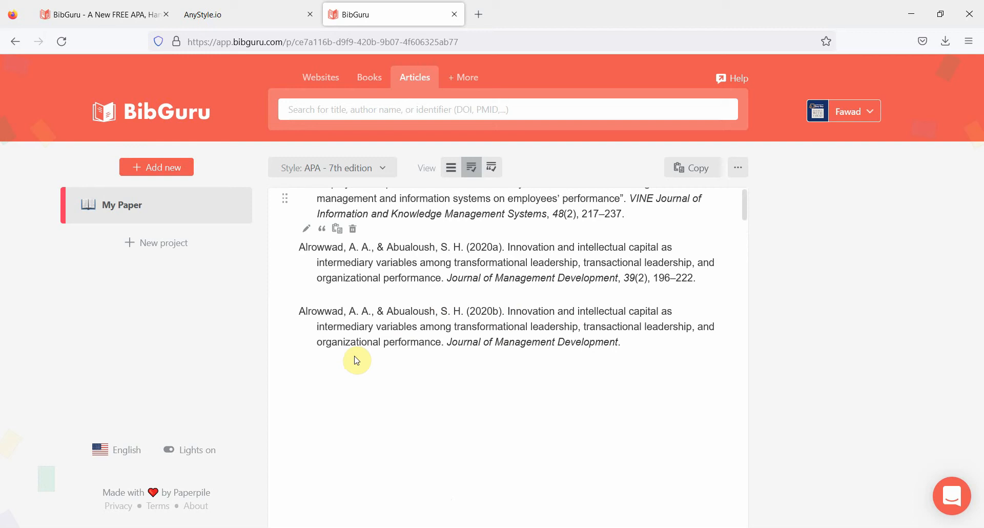
{"action": "scroll", "coordinate": [357, 361], "scroll_direction": "down", "scroll_amount": 5}
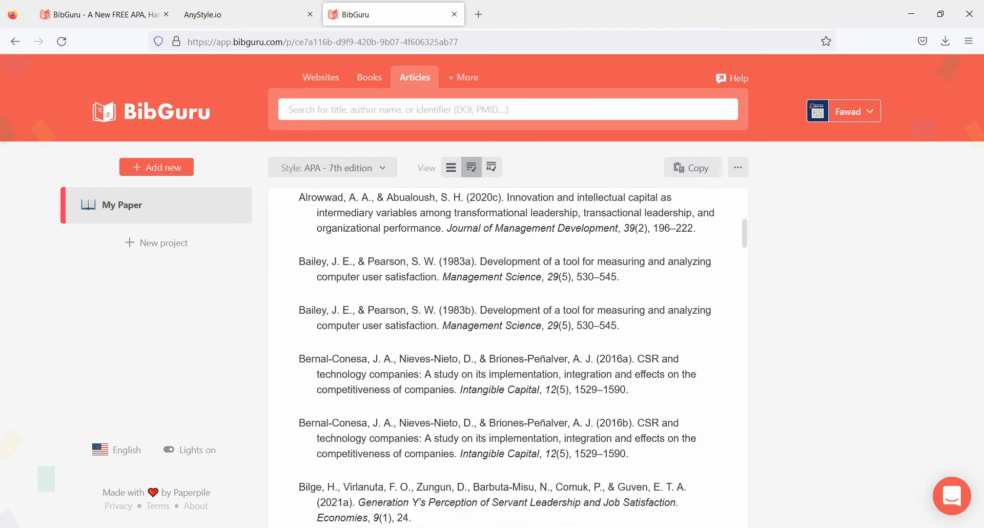
{"action": "scroll", "coordinate": [635, 445], "scroll_direction": "down", "scroll_amount": 3}
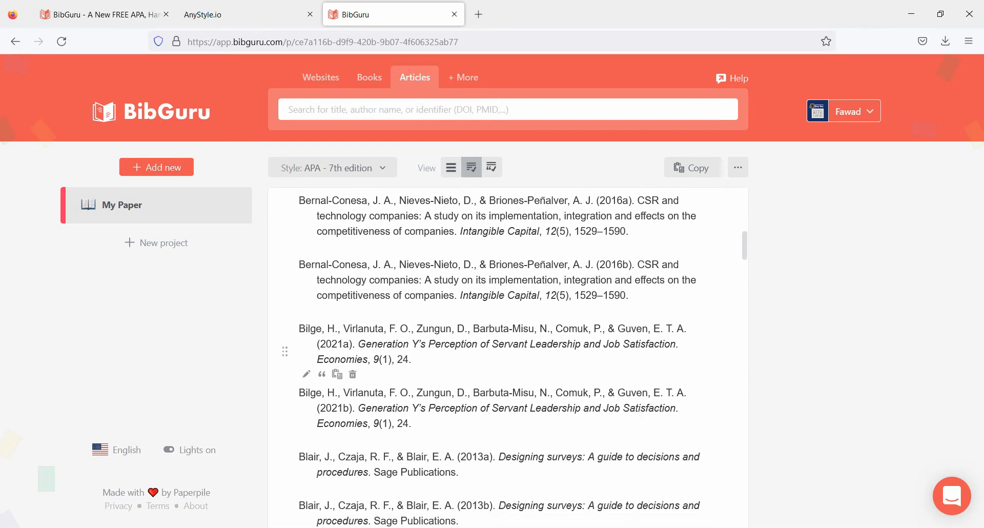
{"action": "scroll", "coordinate": [635, 445], "scroll_direction": "down", "scroll_amount": 2}
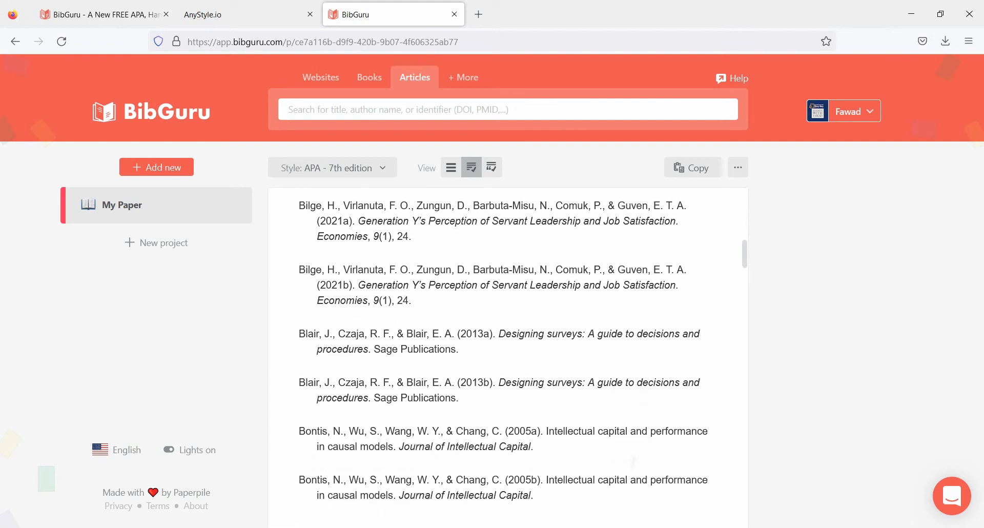
{"action": "scroll", "coordinate": [508, 374], "scroll_direction": "down", "scroll_amount": 8}
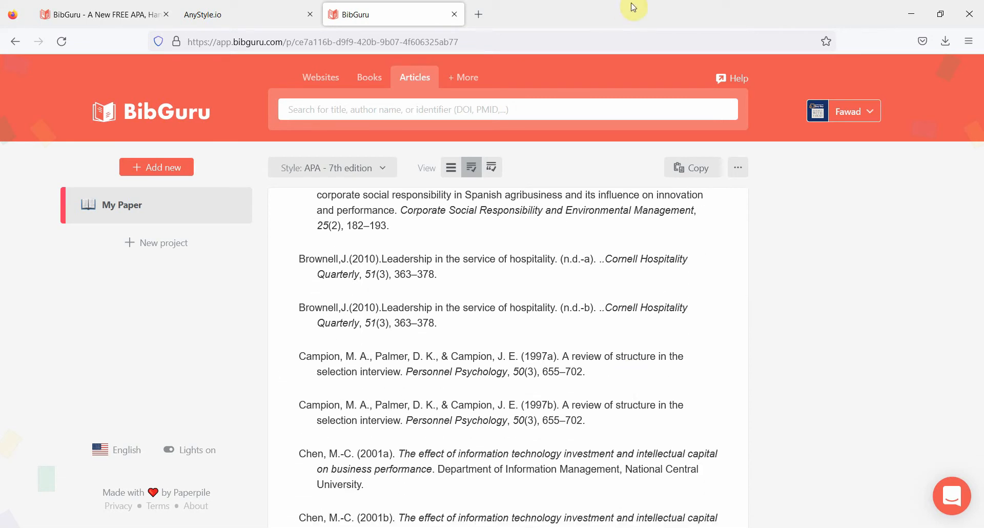
- View the source search options offered for websites, books and articles
{"action": "left_click", "coordinate": [313, 80]}
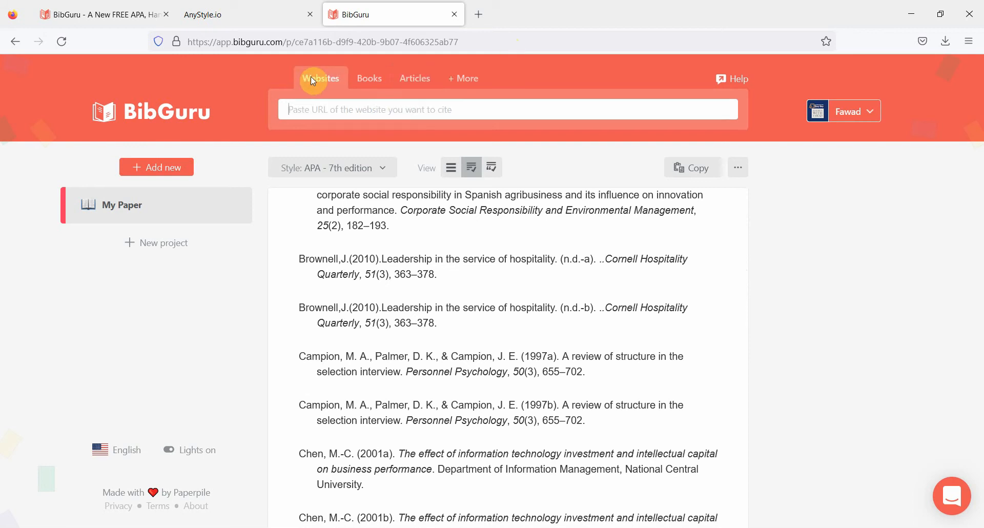
{"action": "left_click", "coordinate": [367, 82]}
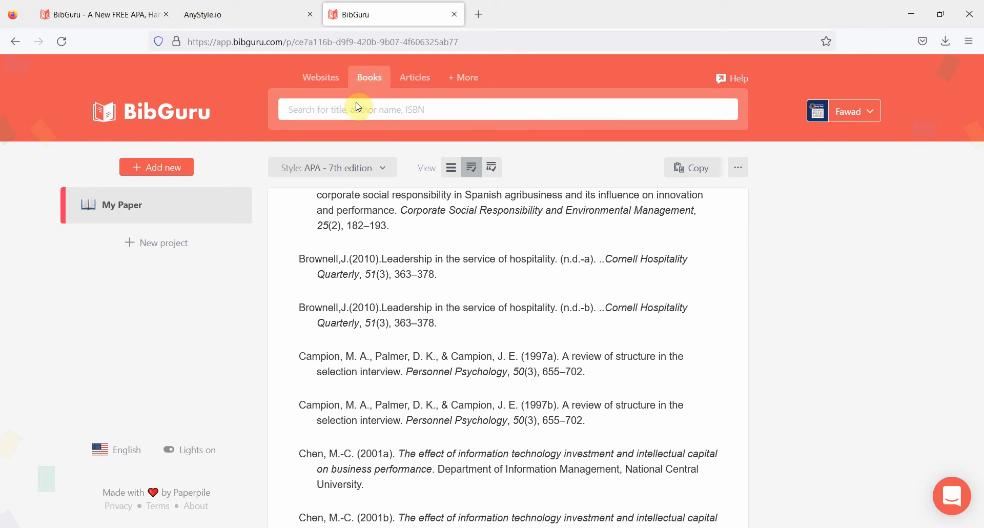
{"action": "left_click", "coordinate": [314, 78]}
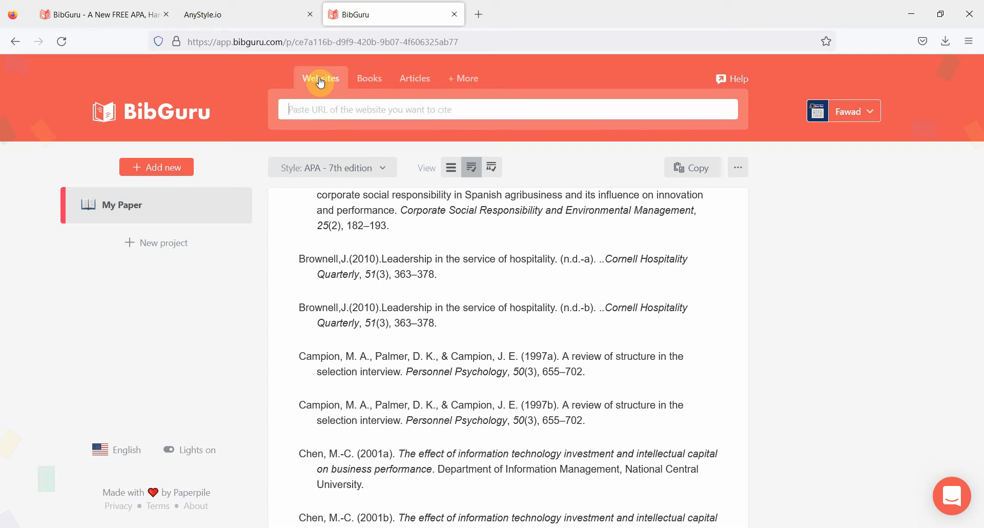
{"action": "left_click", "coordinate": [416, 88]}
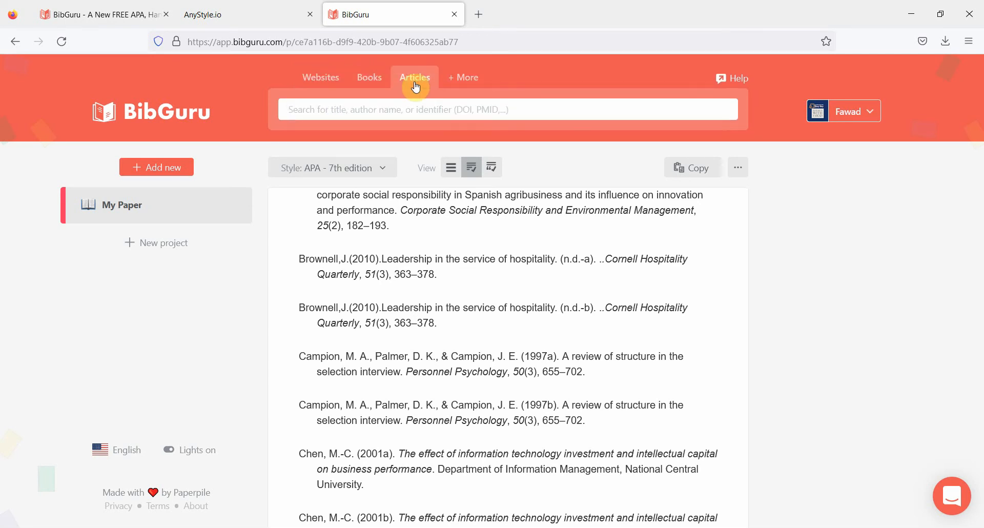
- Search books for "Business Research Methods" and add the 2010 Cengage Learning book of that title to My Paper
{"action": "left_click", "coordinate": [368, 87]}
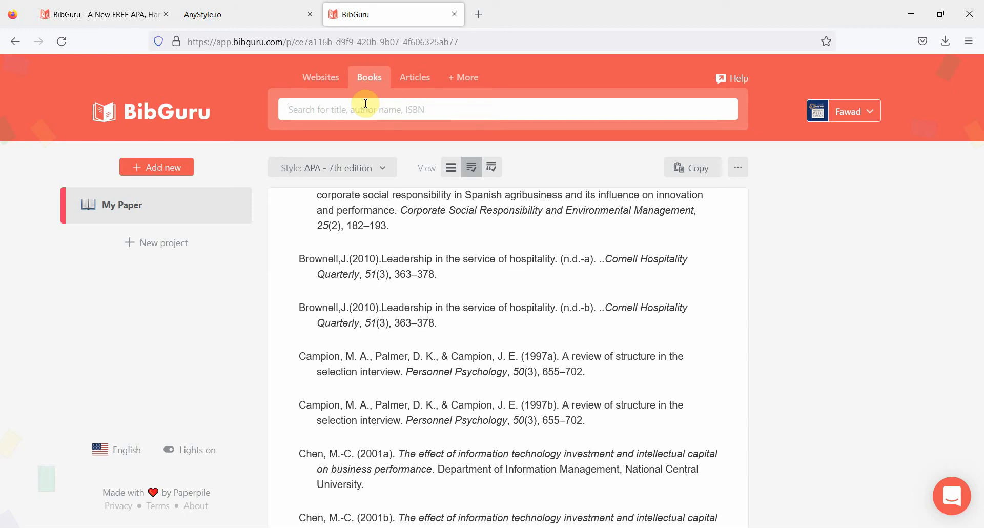
{"action": "type", "text": "B"}
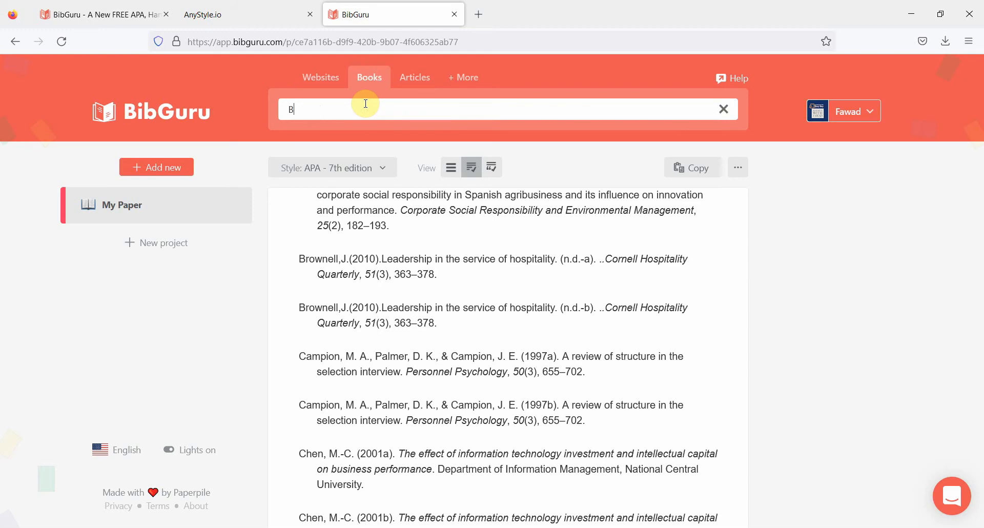
{"action": "type", "text": "usiness Reseach Methods"}
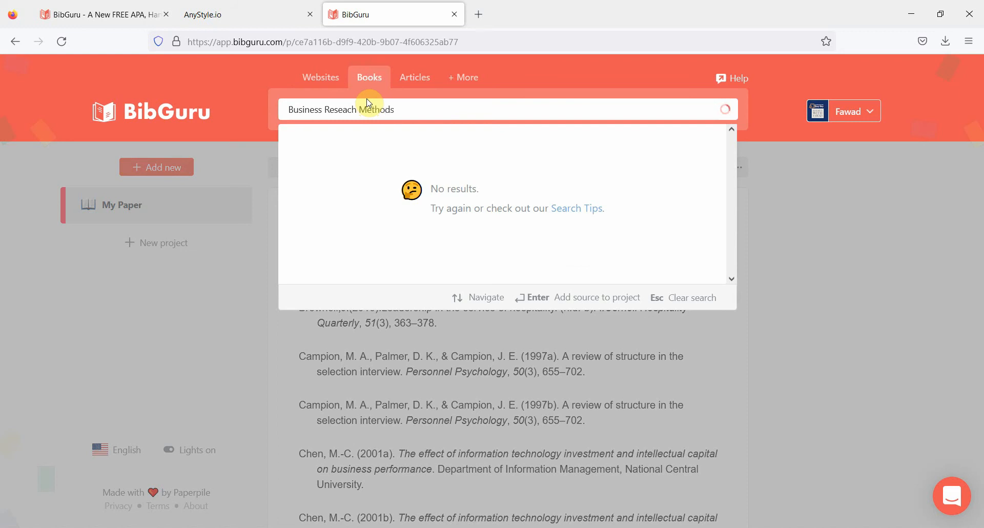
{"action": "left_click", "coordinate": [344, 110]}
{"action": "type", "text": "r"}
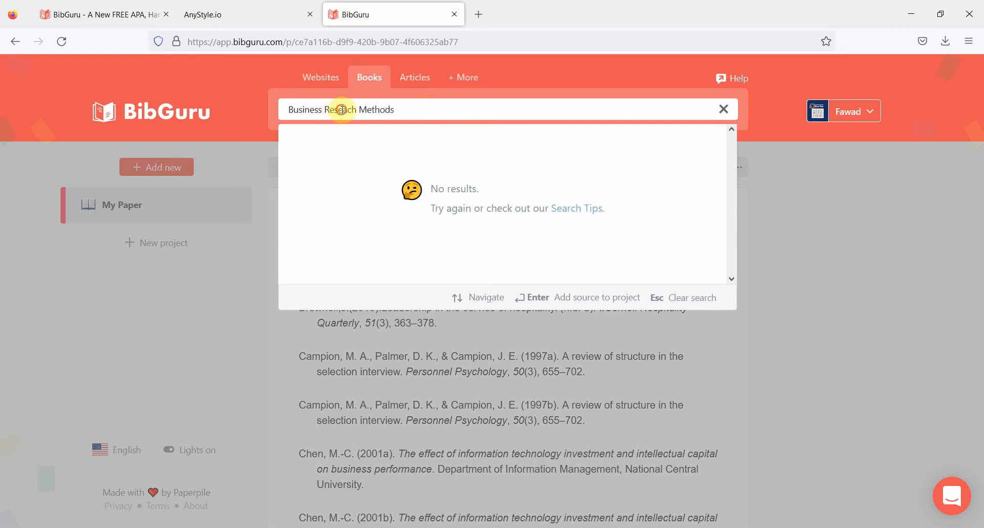
{"action": "type", "text": "r"}
{"action": "left_click", "coordinate": [429, 111]}
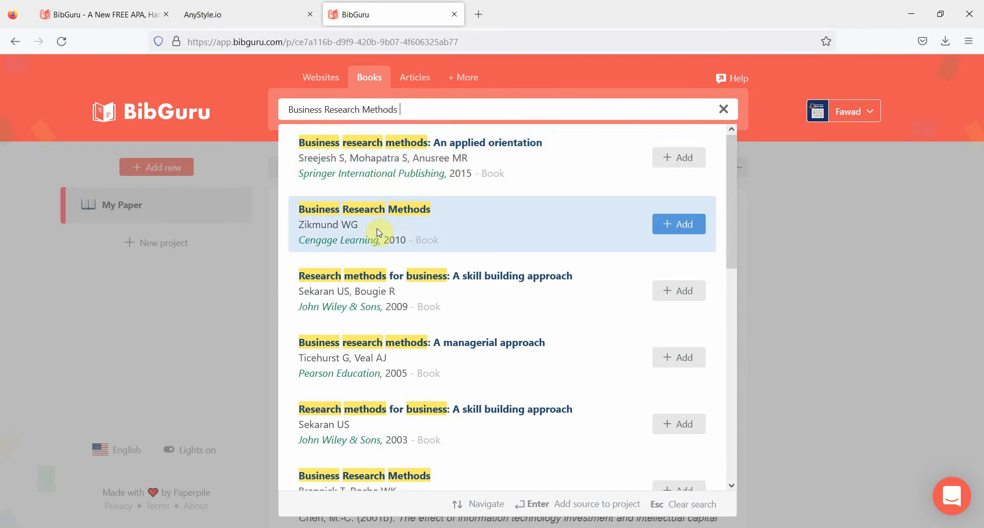
{"action": "left_click", "coordinate": [664, 226]}
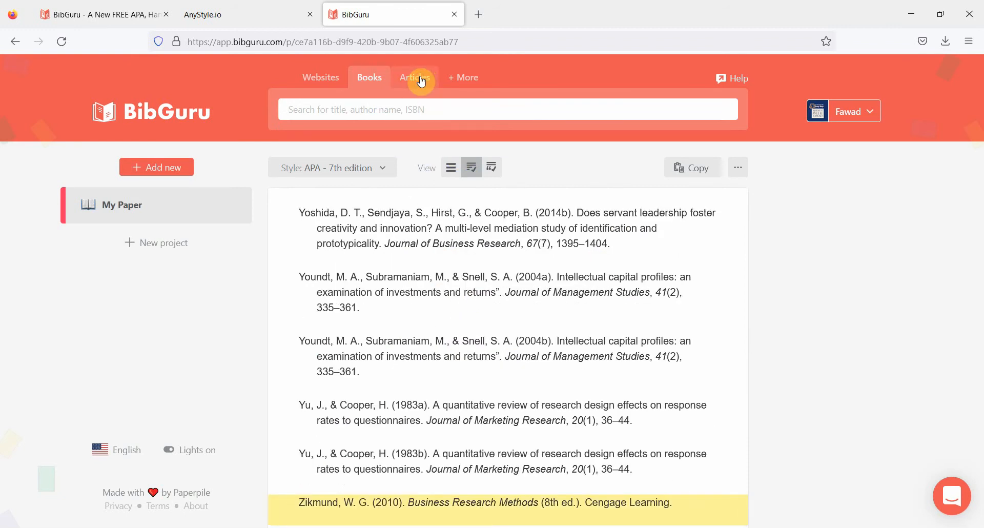
- Search articles for "Revisiting the Relationship between Corporate Social Responsibility" and add the 2020 article on organizational performance and team outcomes
{"action": "left_click", "coordinate": [399, 112]}
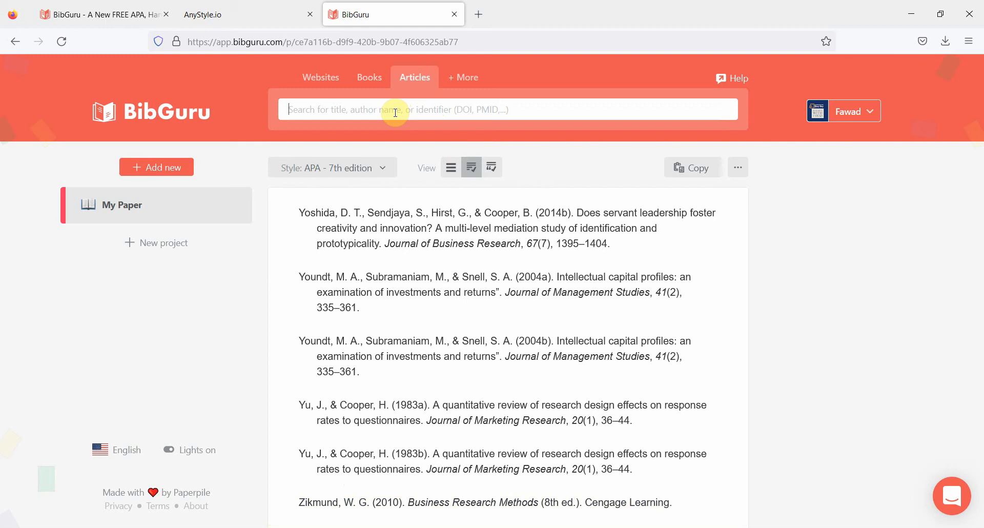
{"action": "type", "text": "Revisiting the Relationship between"}
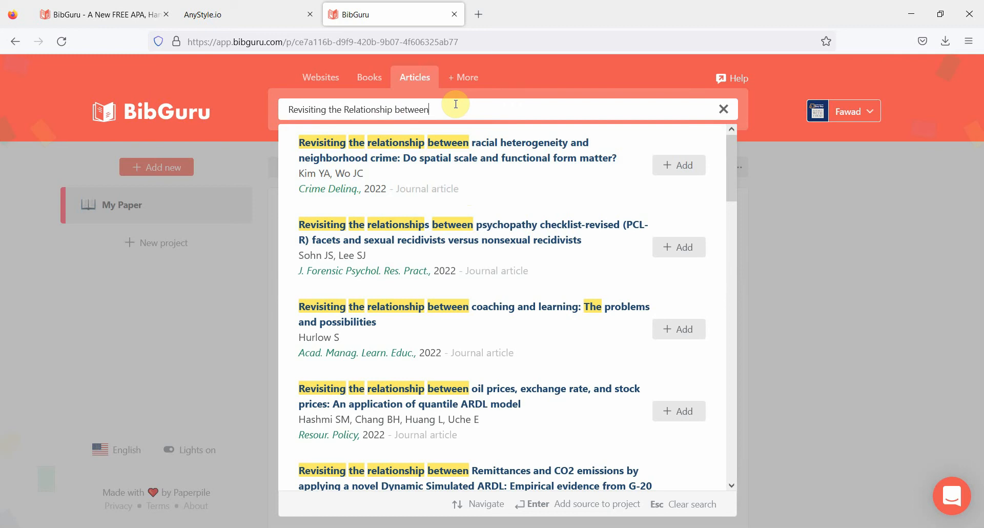
{"action": "type", "text": "orporate"}
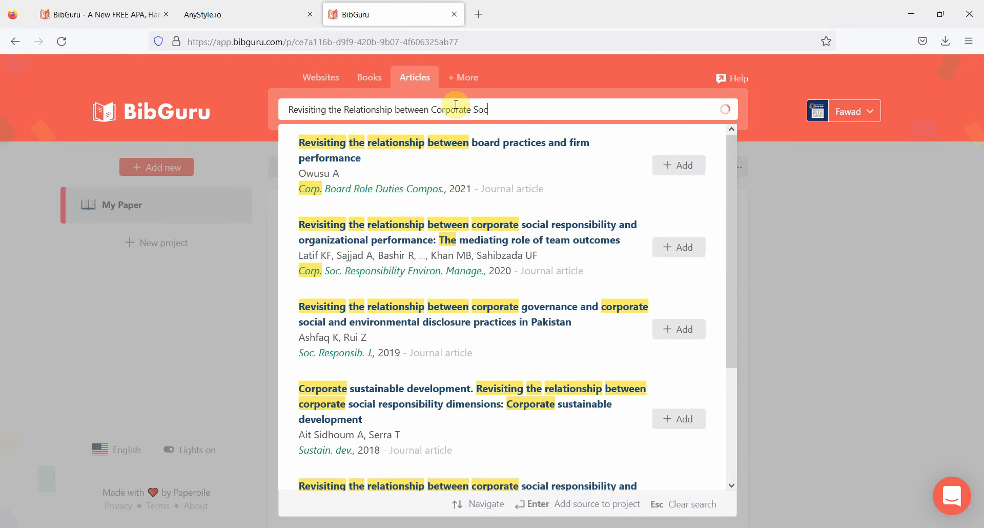
{"action": "type", "text": " Social"}
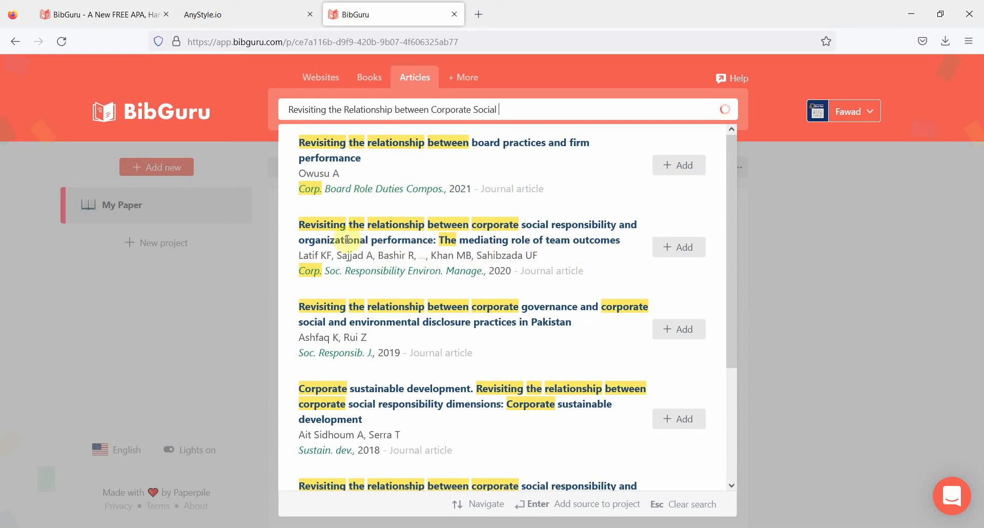
{"action": "type", "text": " Re"}
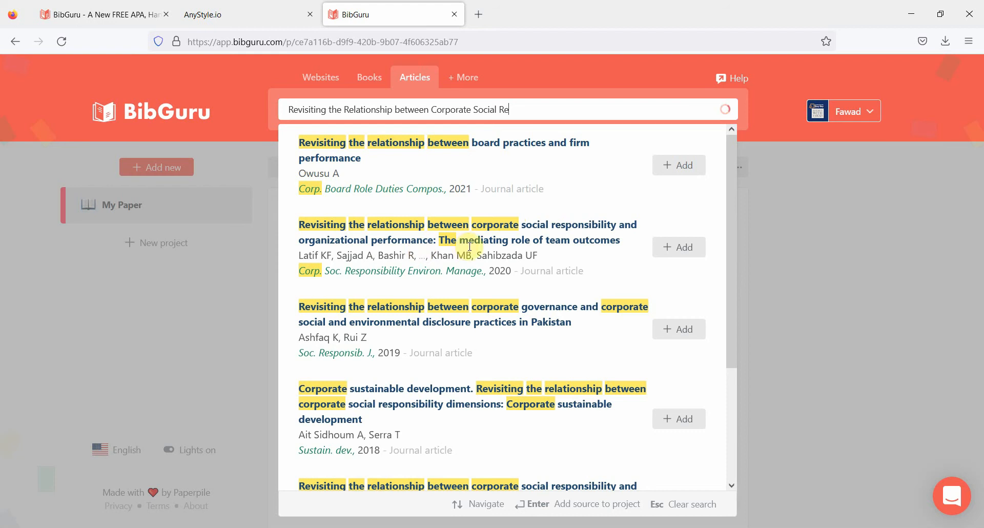
{"action": "type", "text": "sponsibility"}
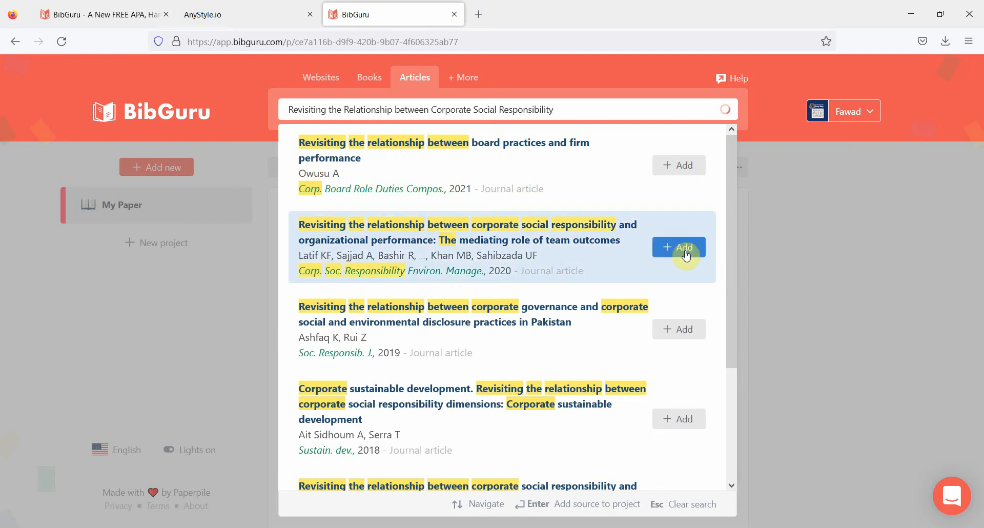
{"action": "left_click", "coordinate": [686, 252]}
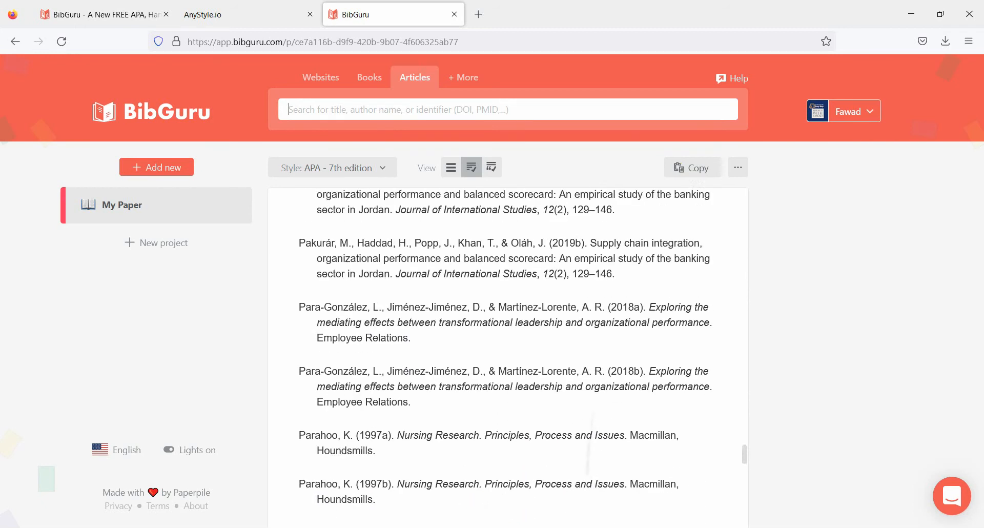
- Find the newly added 2020 corporate social responsibility article in the My Paper bibliography and check its formatted reference
{"action": "scroll", "coordinate": [508, 357], "scroll_direction": "up", "scroll_amount": 3}
{"action": "scroll", "coordinate": [508, 357], "scroll_direction": "down", "scroll_amount": 1}
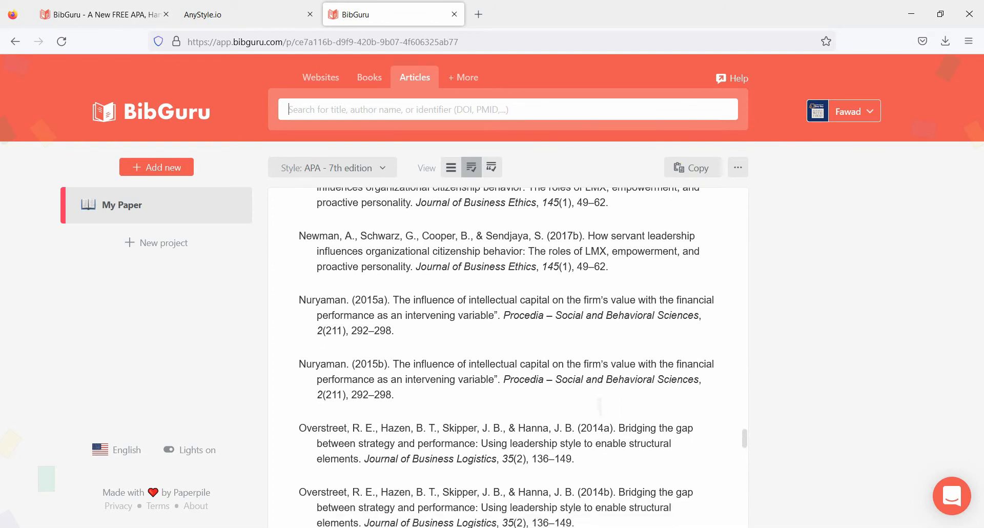
{"action": "scroll", "coordinate": [507, 358], "scroll_direction": "up", "scroll_amount": 6}
{"action": "scroll", "coordinate": [508, 357], "scroll_direction": "up", "scroll_amount": 12}
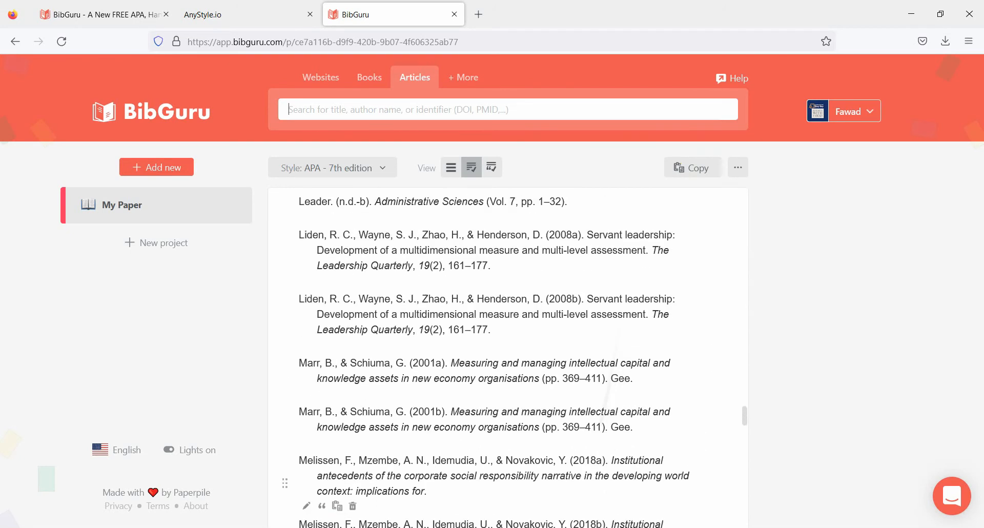
{"action": "scroll", "coordinate": [508, 357], "scroll_direction": "up", "scroll_amount": 4}
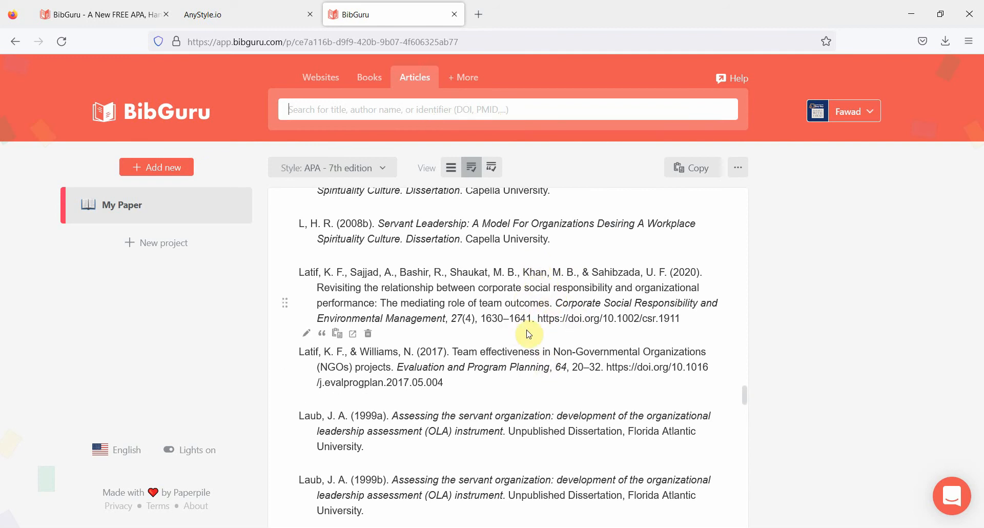
- Search articles for the 2002b entry's title "A review of servant leadership attributes: Developing a practical model" and show the matching source in My Paper
{"action": "scroll", "coordinate": [530, 334], "scroll_direction": "down", "scroll_amount": 8}
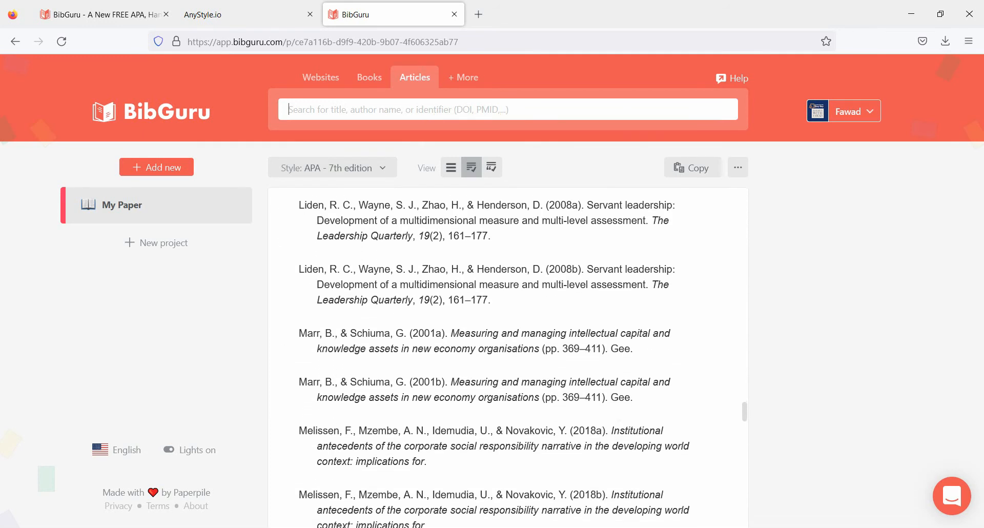
{"action": "scroll", "coordinate": [530, 287], "scroll_direction": "down", "scroll_amount": 7}
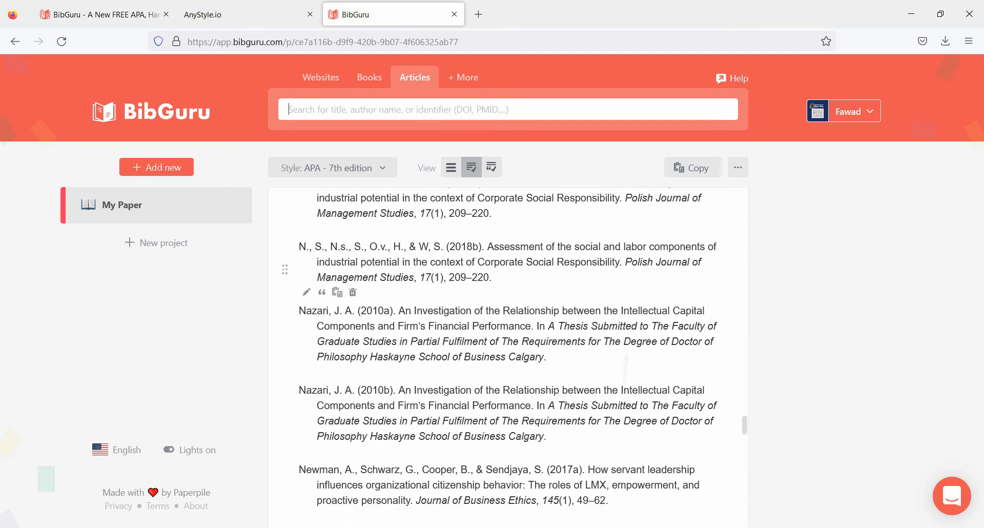
{"action": "scroll", "coordinate": [626, 366], "scroll_direction": "down", "scroll_amount": 16}
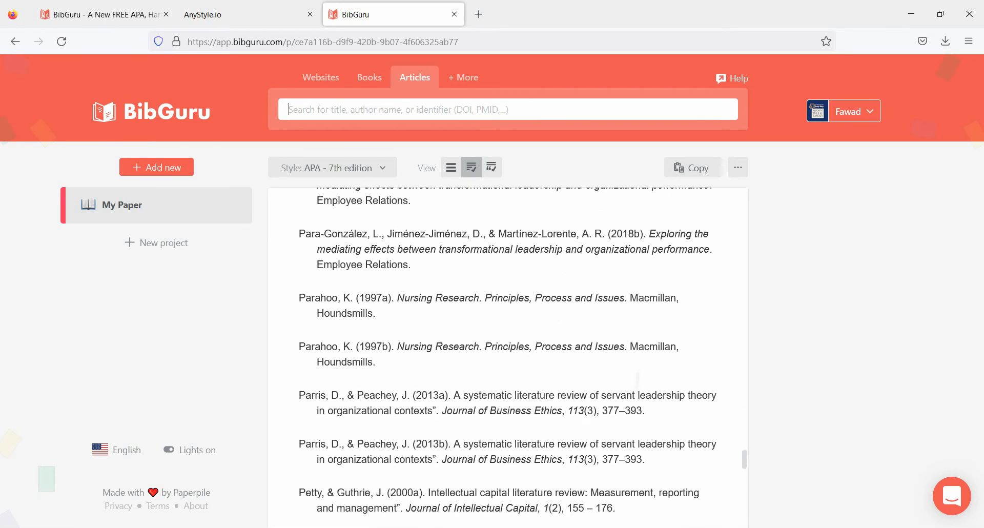
{"action": "scroll", "coordinate": [637, 379], "scroll_direction": "down", "scroll_amount": 10}
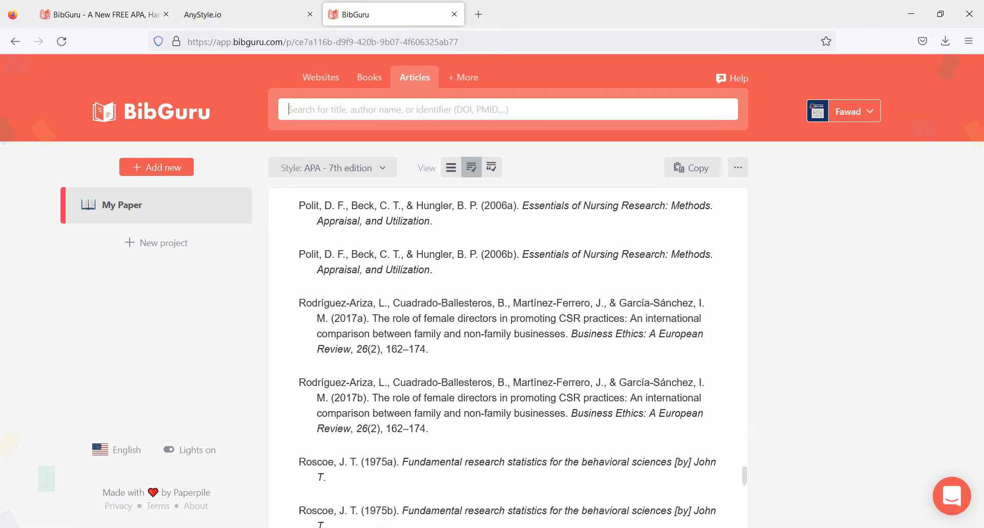
{"action": "scroll", "coordinate": [637, 379], "scroll_direction": "down", "scroll_amount": 8}
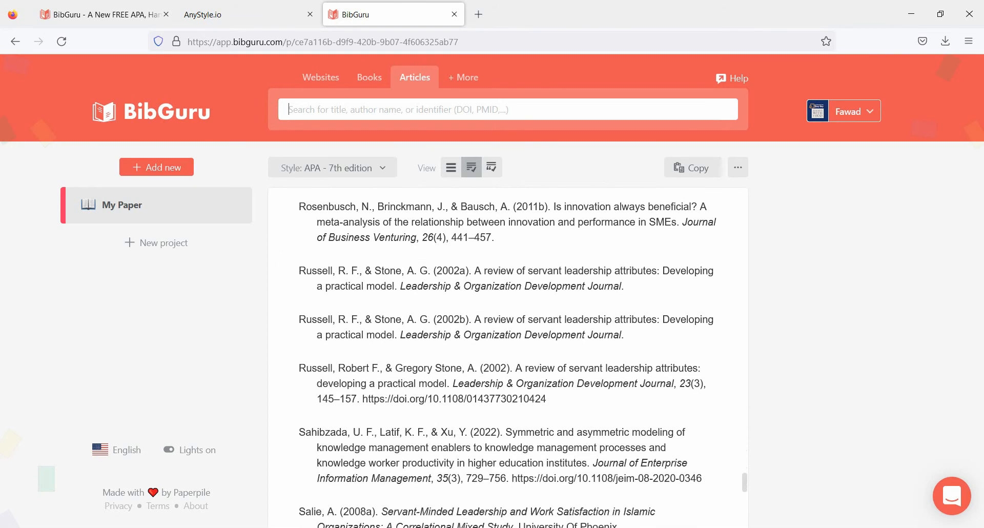
{"action": "scroll", "coordinate": [619, 352], "scroll_direction": "down", "scroll_amount": 1}
{"action": "scroll", "coordinate": [618, 351], "scroll_direction": "up", "scroll_amount": 1}
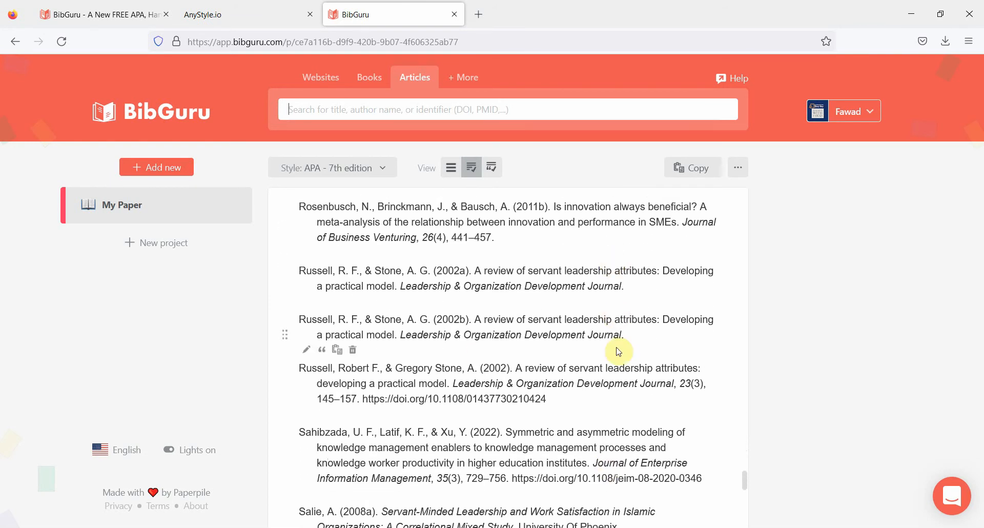
{"action": "left_click_drag", "start_coordinate": [484, 325], "coordinate": [401, 338]}
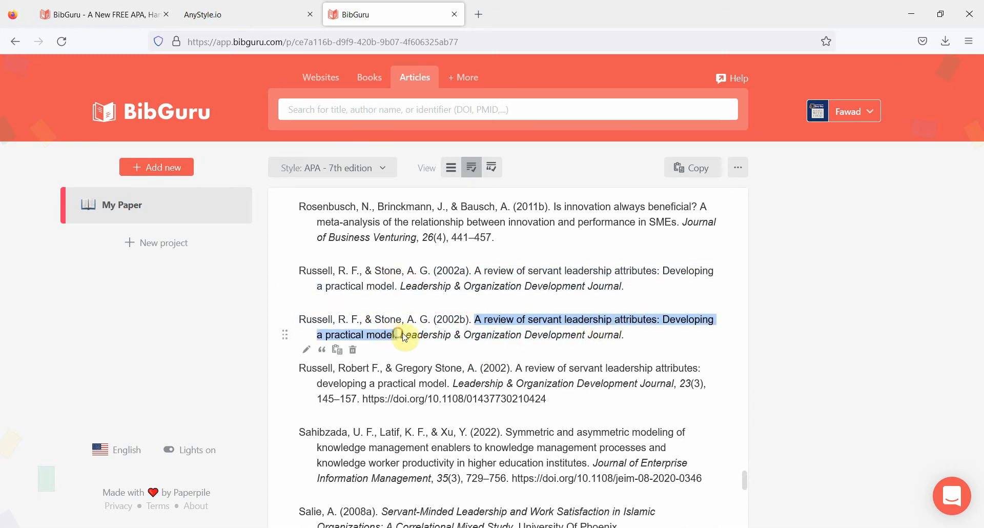
{"action": "right_click", "coordinate": [536, 326]}
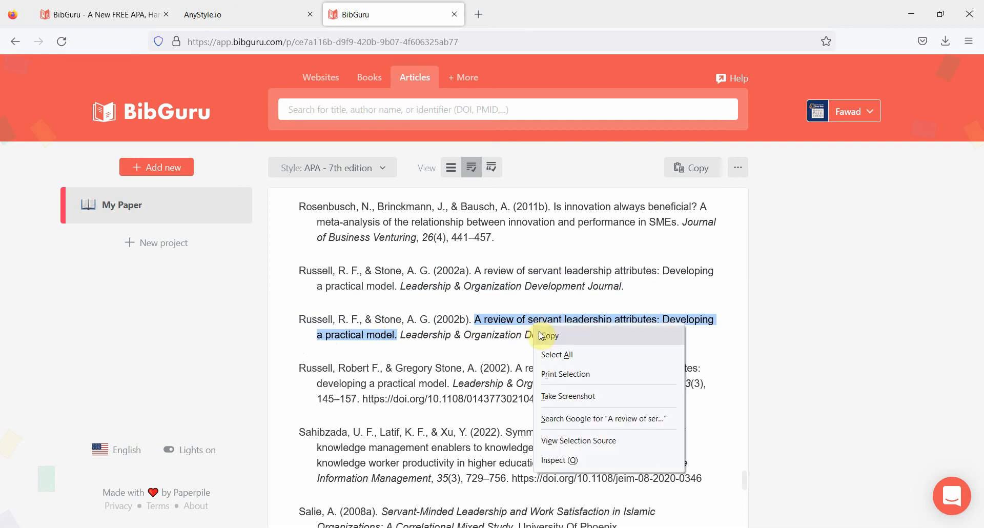
{"action": "left_click", "coordinate": [538, 335]}
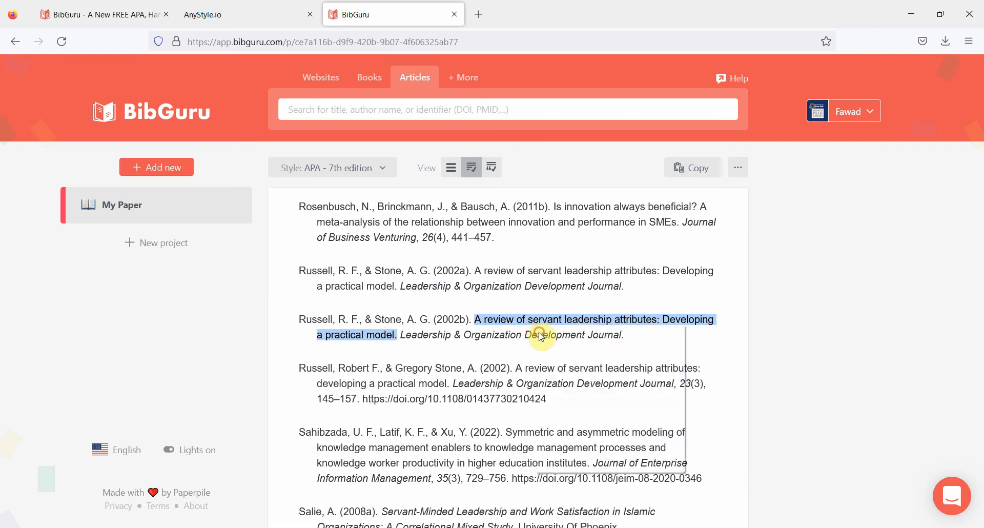
{"action": "left_click", "coordinate": [352, 109]}
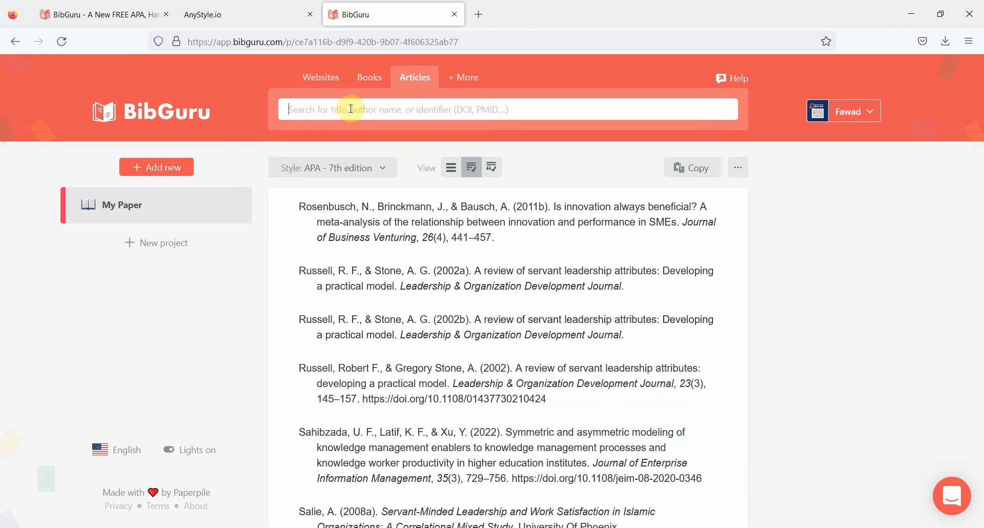
{"action": "key", "text": "ctrl+v"}
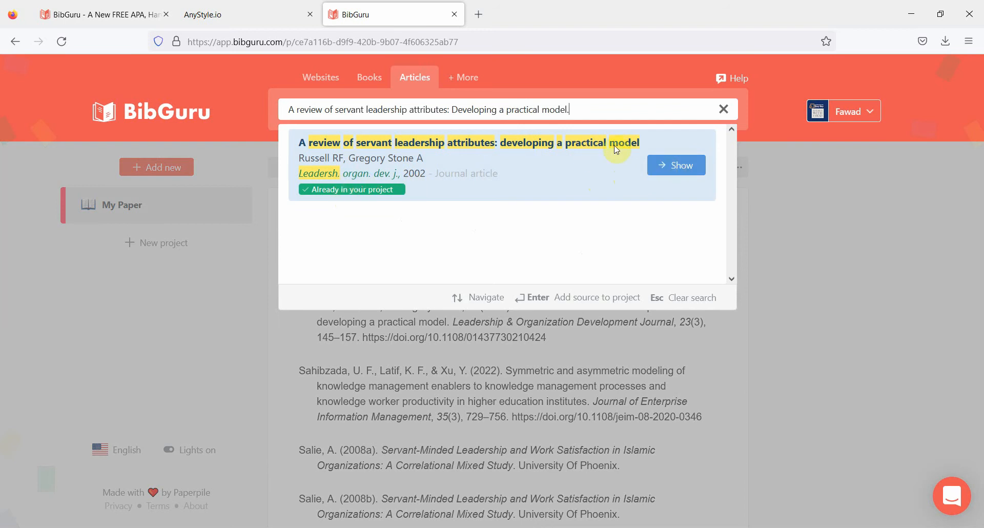
{"action": "left_click", "coordinate": [662, 171]}
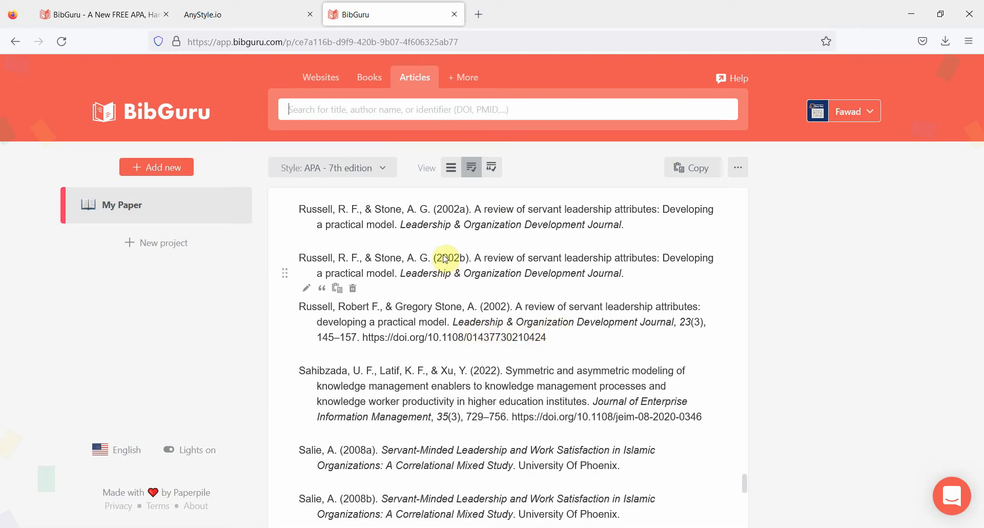
- Delete the 2002a duplicate of "A review of servant leadership attributes" and the 2008b duplicate of "Servant-Minded Leadership and Work Satisfaction in Islamic Organizations"
{"action": "mouse_move", "coordinate": [407, 223]}
{"action": "left_click", "coordinate": [350, 239]}
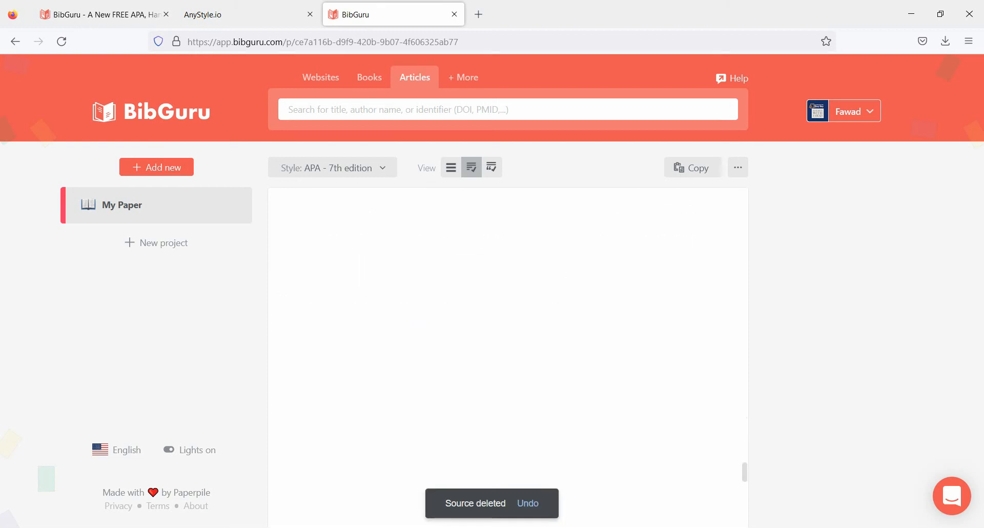
{"action": "scroll", "coordinate": [507, 357], "scroll_direction": "down", "scroll_amount": 10}
{"action": "scroll", "coordinate": [507, 356], "scroll_direction": "up", "scroll_amount": 2}
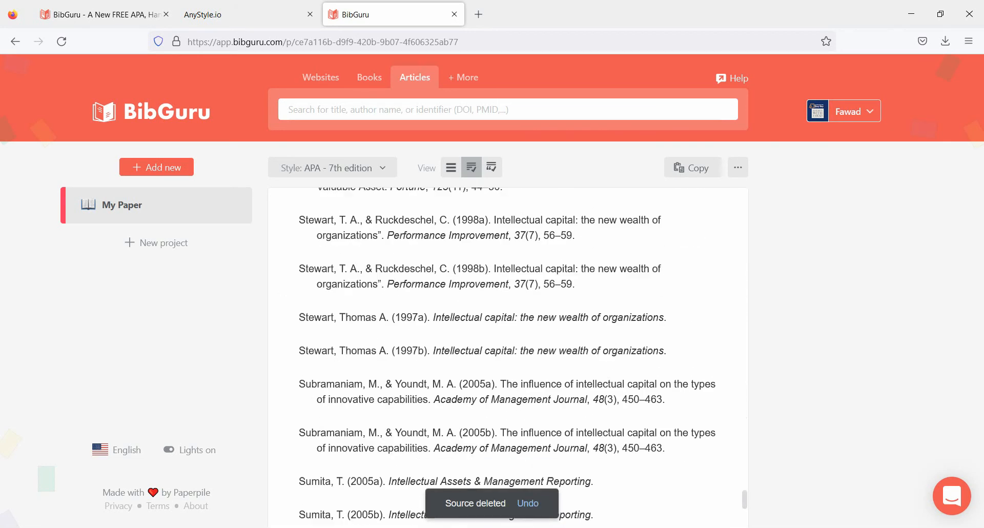
{"action": "scroll", "coordinate": [504, 333], "scroll_direction": "up", "scroll_amount": 2}
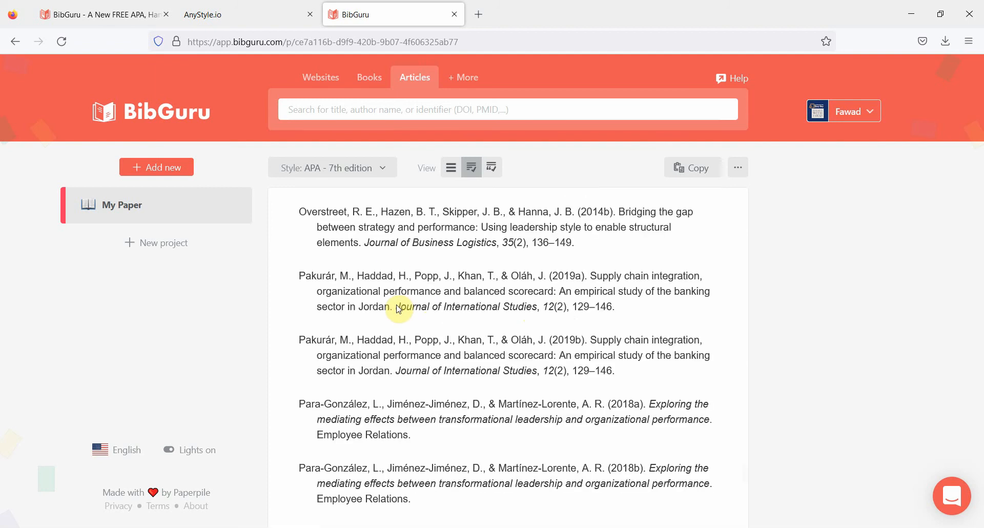
{"action": "scroll", "coordinate": [400, 309], "scroll_direction": "down", "scroll_amount": 5}
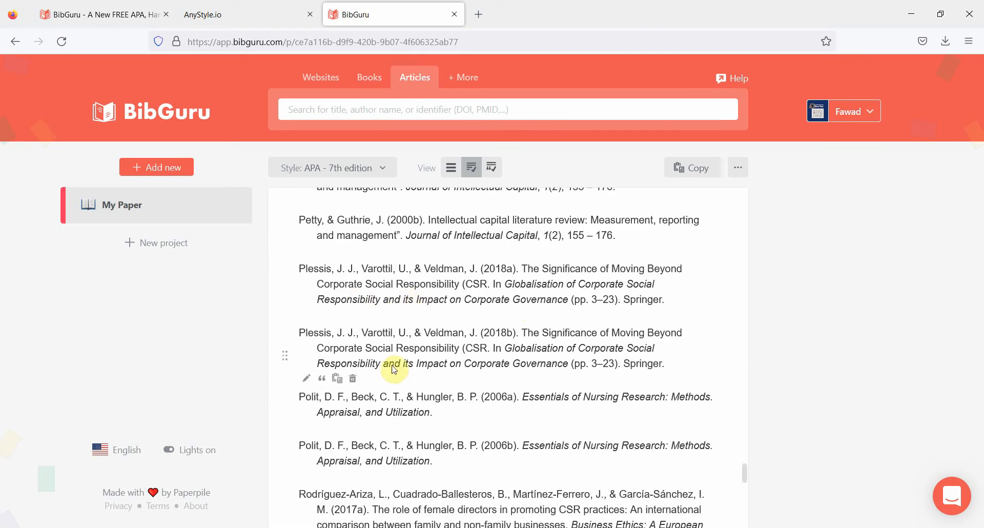
{"action": "scroll", "coordinate": [414, 388], "scroll_direction": "down", "scroll_amount": 10}
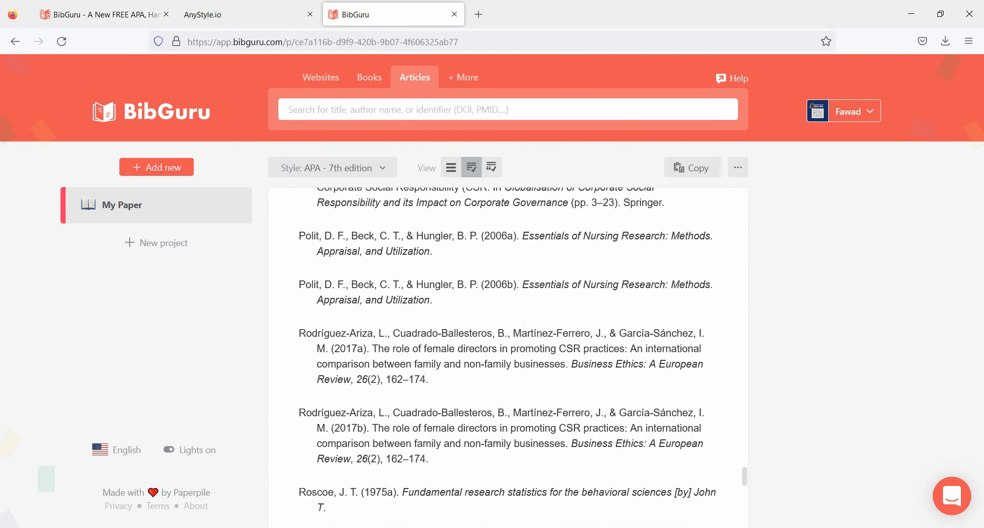
{"action": "scroll", "coordinate": [452, 341], "scroll_direction": "up", "scroll_amount": 2}
{"action": "scroll", "coordinate": [453, 341], "scroll_direction": "down", "scroll_amount": 1}
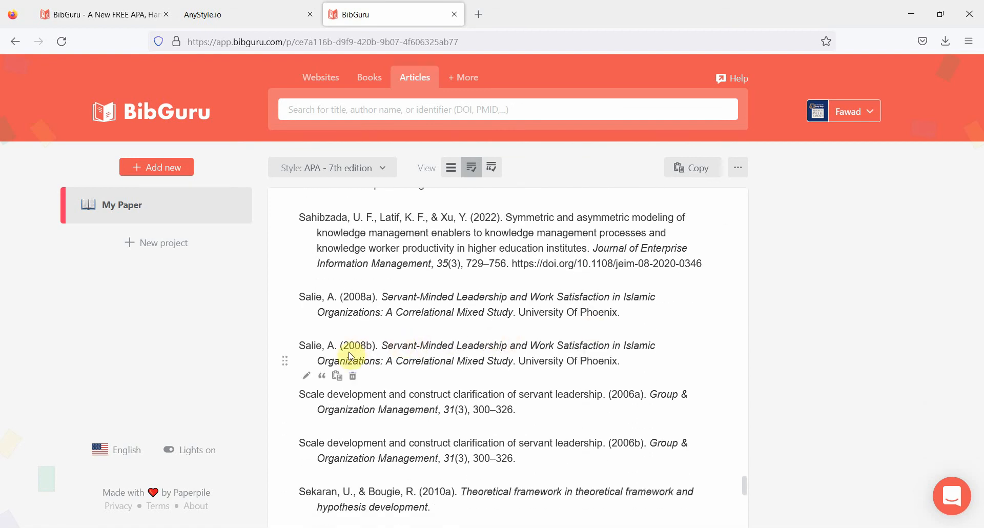
{"action": "left_click", "coordinate": [354, 377]}
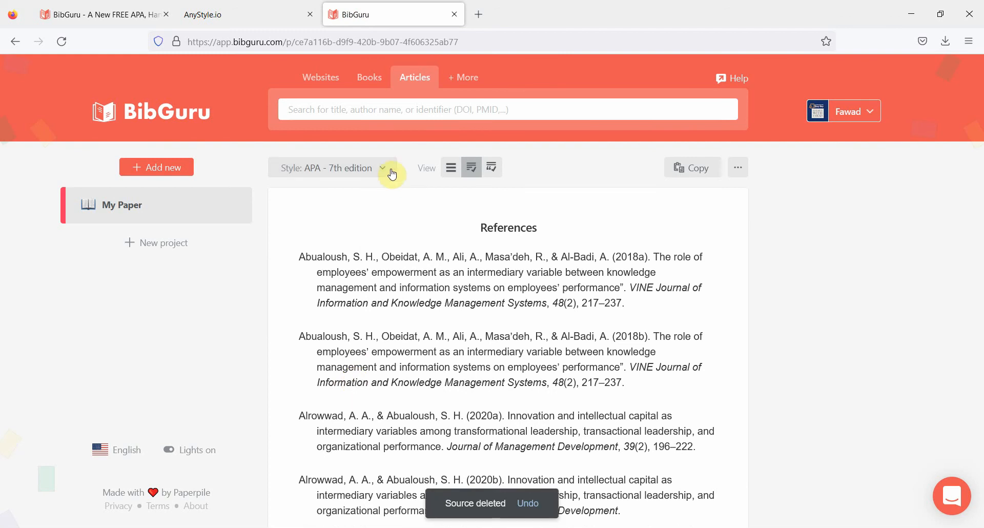
- View the book and website search options and the source types offered for a manually entered new source
{"action": "left_click", "coordinate": [368, 83]}
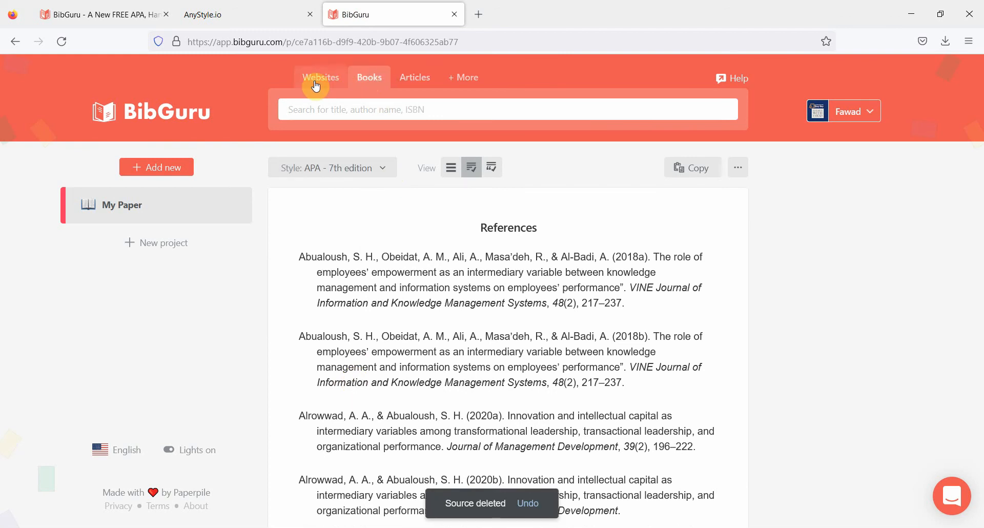
{"action": "left_click", "coordinate": [316, 85]}
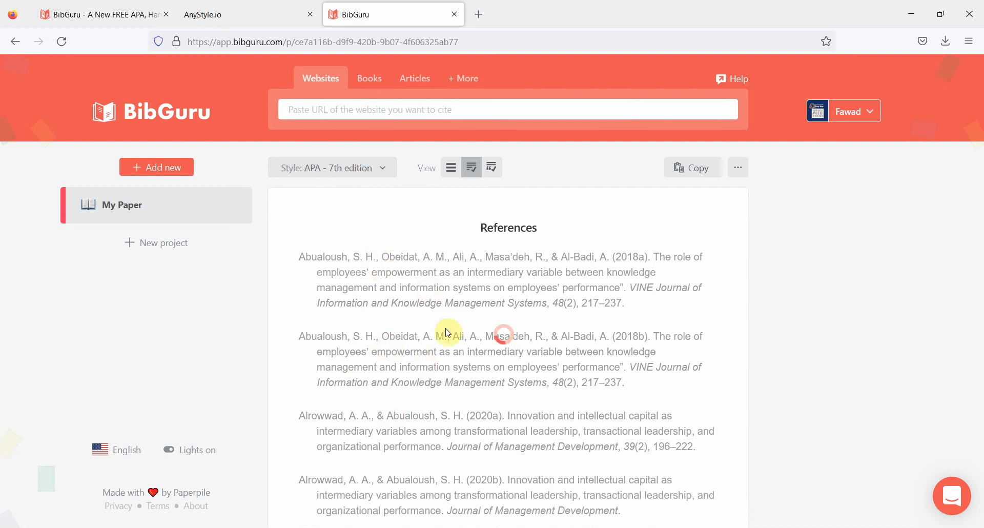
{"action": "left_click", "coordinate": [463, 82]}
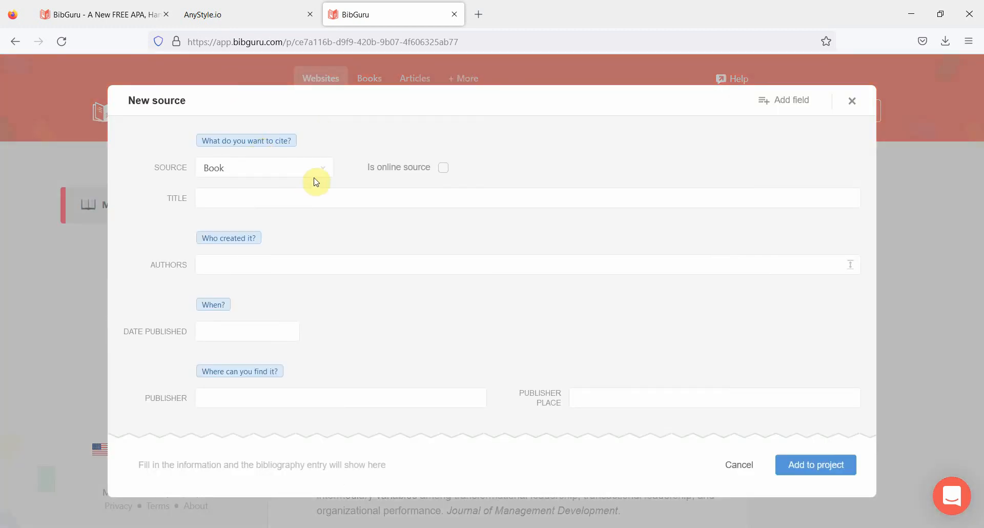
{"action": "left_click", "coordinate": [327, 169]}
{"action": "left_click", "coordinate": [328, 172]}
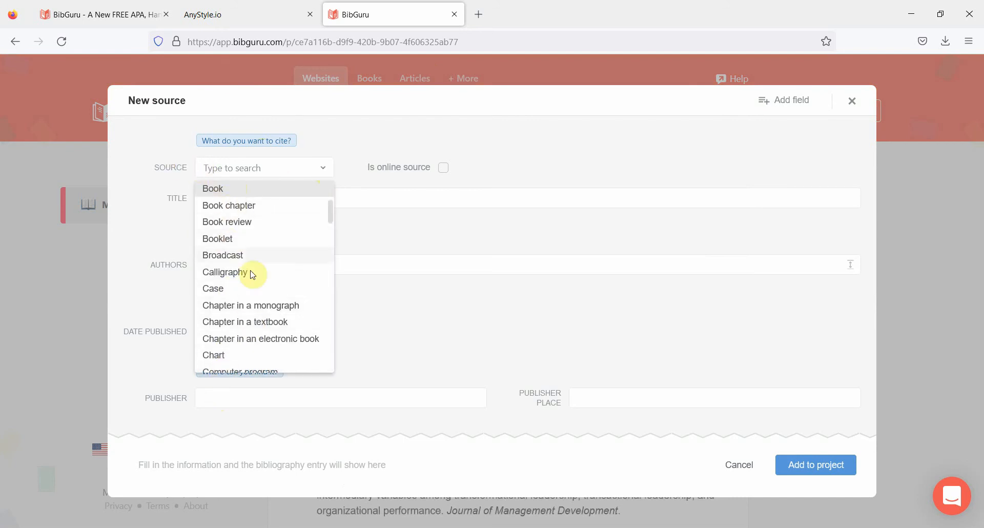
{"action": "left_click", "coordinate": [179, 244]}
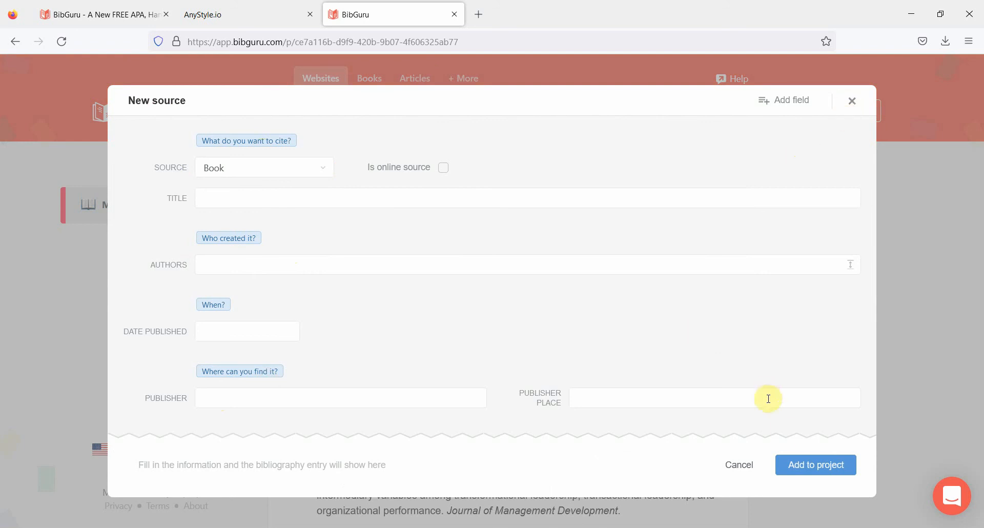
{"action": "left_click", "coordinate": [851, 102]}
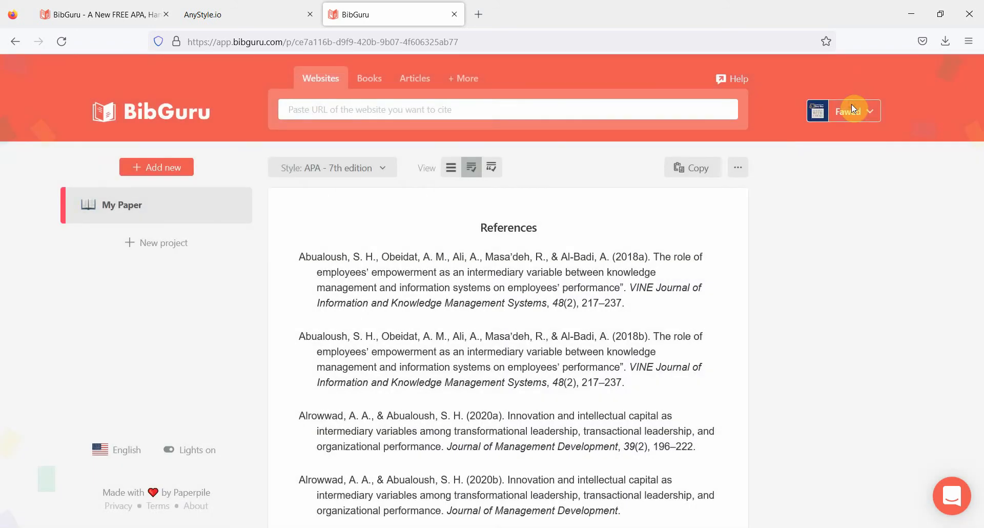
- Compare the list and bibliography views, then display the bibliography with in-text citations and look through its entries
{"action": "left_click", "coordinate": [451, 168]}
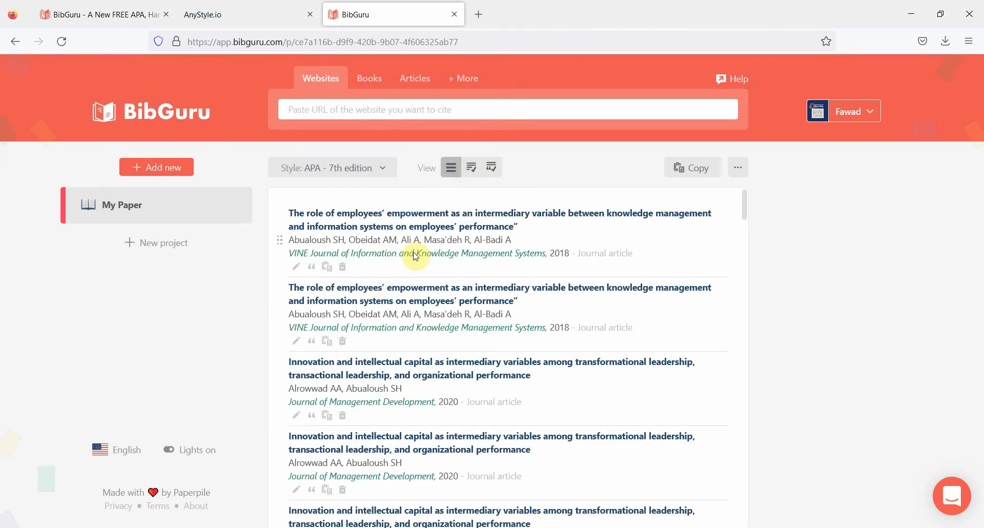
{"action": "left_click", "coordinate": [472, 171]}
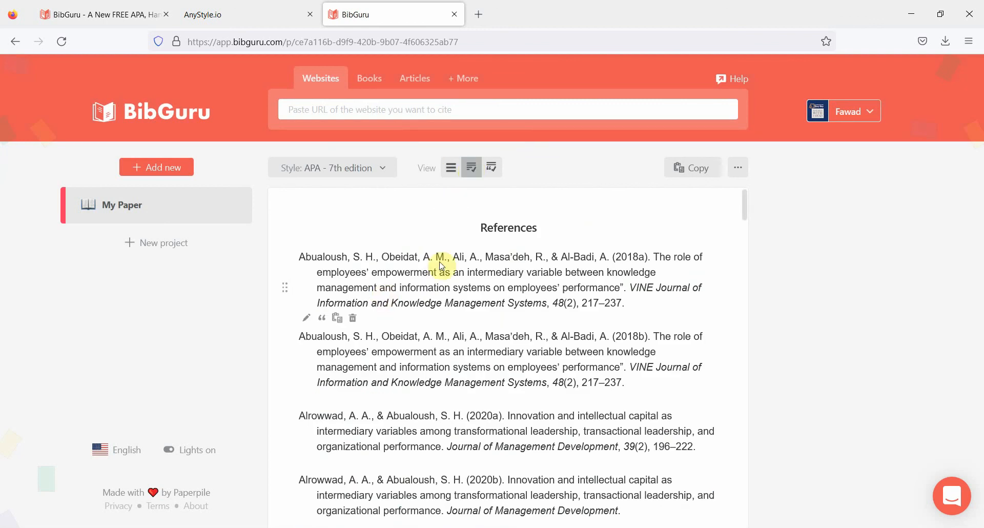
{"action": "left_click", "coordinate": [493, 172]}
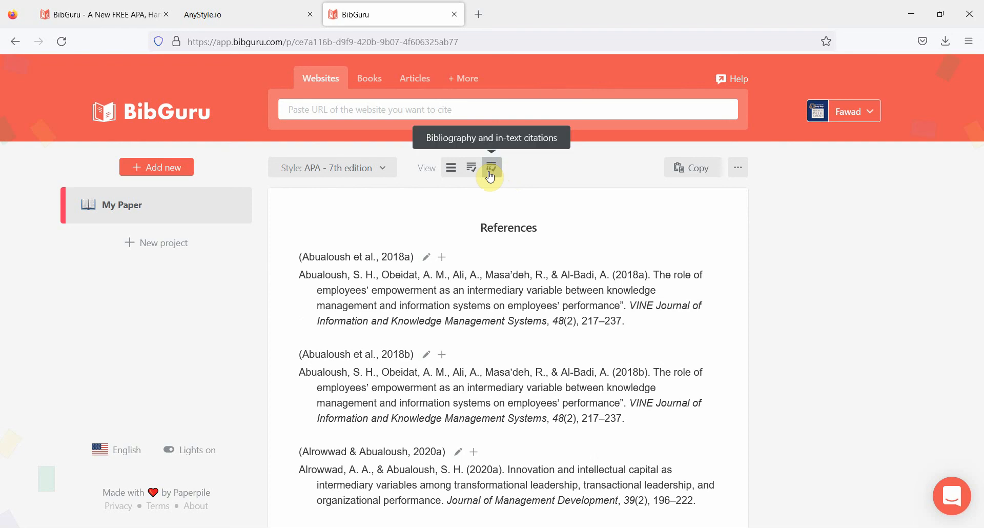
{"action": "right_click", "coordinate": [378, 266]}
{"action": "left_click", "coordinate": [337, 267]}
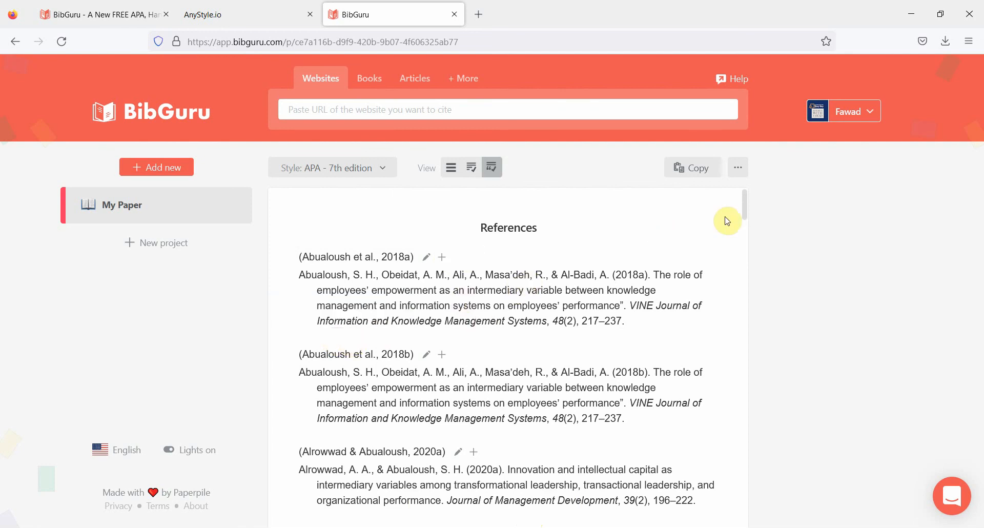
{"action": "left_click_drag", "start_coordinate": [748, 208], "coordinate": [753, 483]}
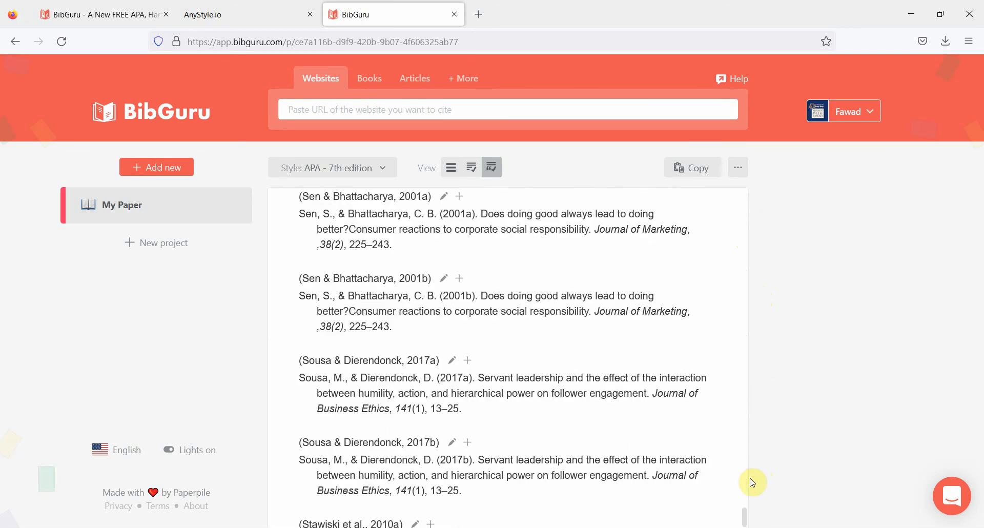
{"action": "left_click_drag", "start_coordinate": [758, 414], "coordinate": [740, 193]}
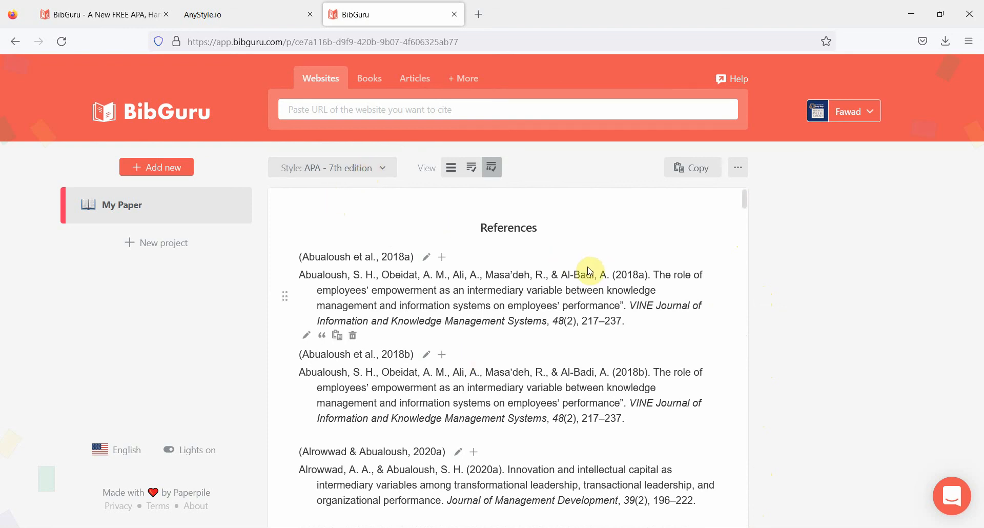
- Export the My Paper bibliography with in-text citations as a Word document
{"action": "left_click", "coordinate": [742, 170]}
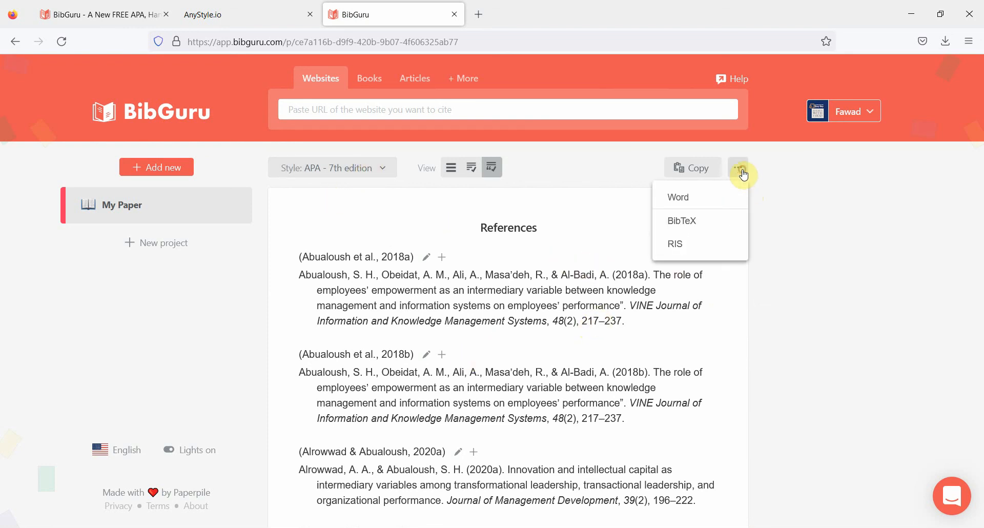
{"action": "left_click", "coordinate": [686, 198]}
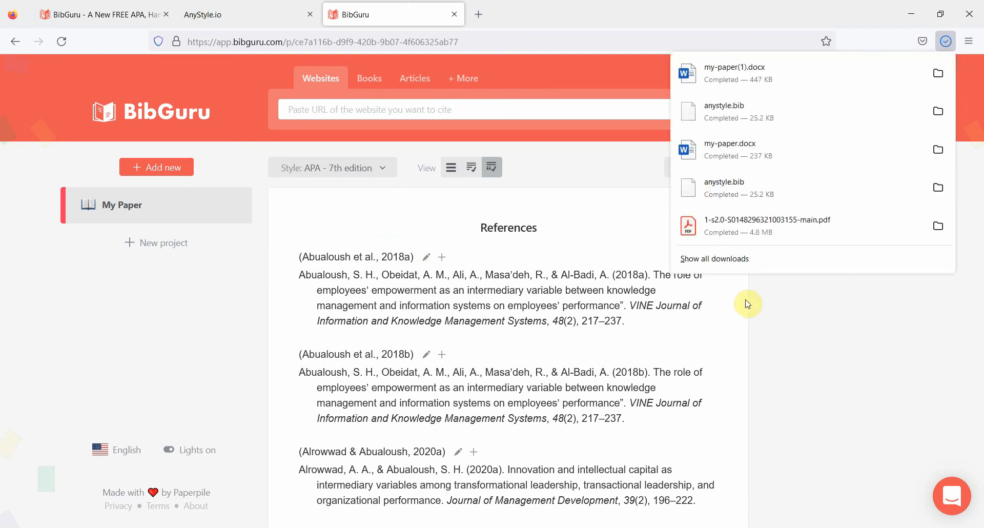
{"action": "left_click", "coordinate": [799, 322]}
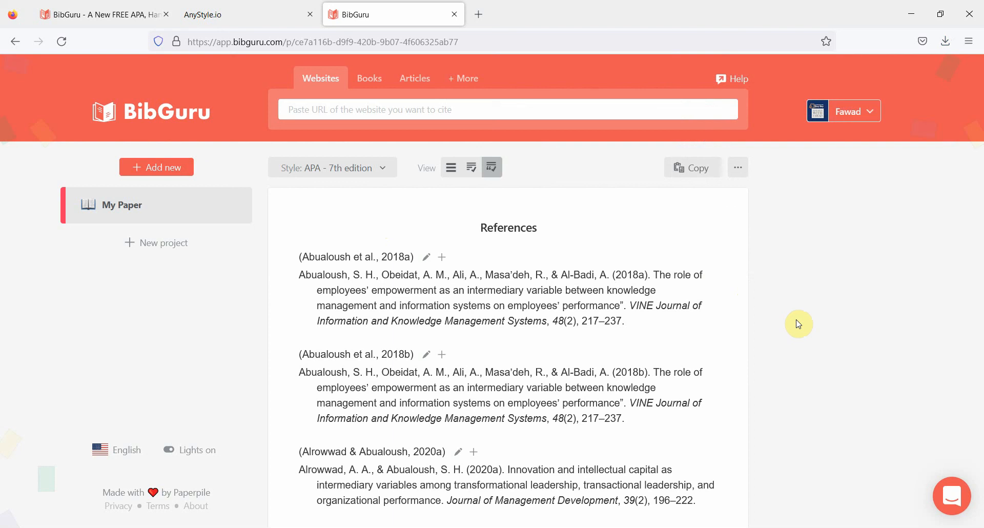